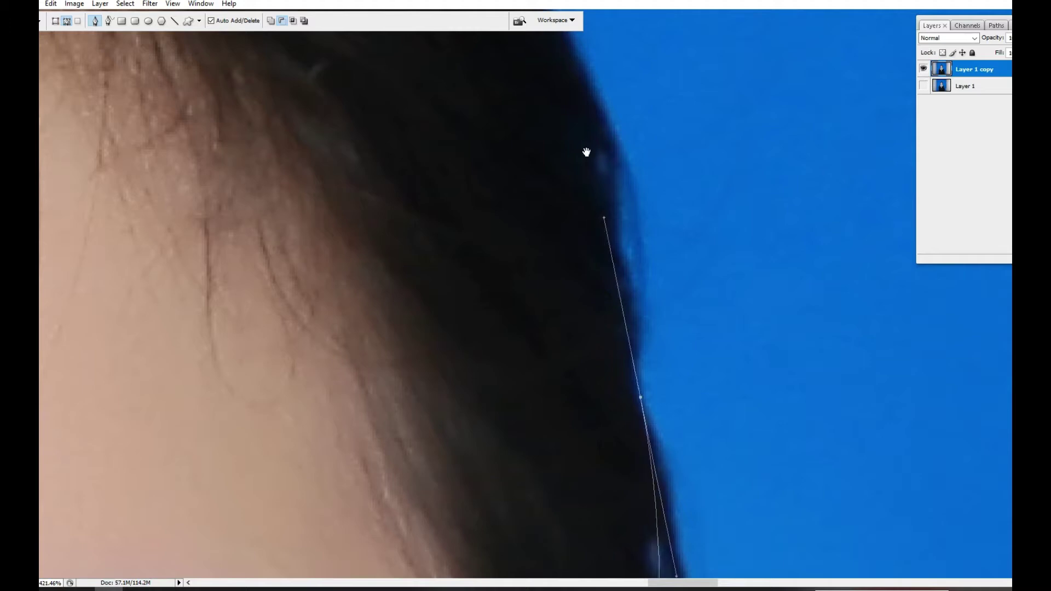
Step: Continue the Pen path over the top of the hair and down the image's left side to the ear's upper edge
drag(586, 153, 953, 372)
drag(584, 202, 290, 222)
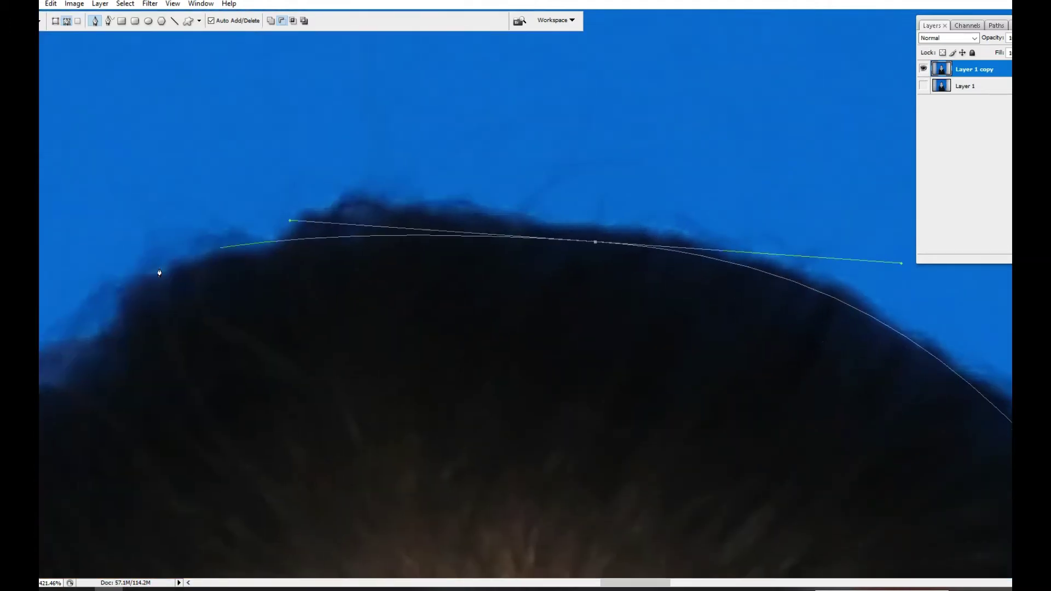
drag(157, 270, 535, 204)
drag(467, 298, 422, 41)
drag(409, 309, 430, 523)
drag(432, 521, 452, 27)
drag(444, 135, 444, 147)
click(442, 110)
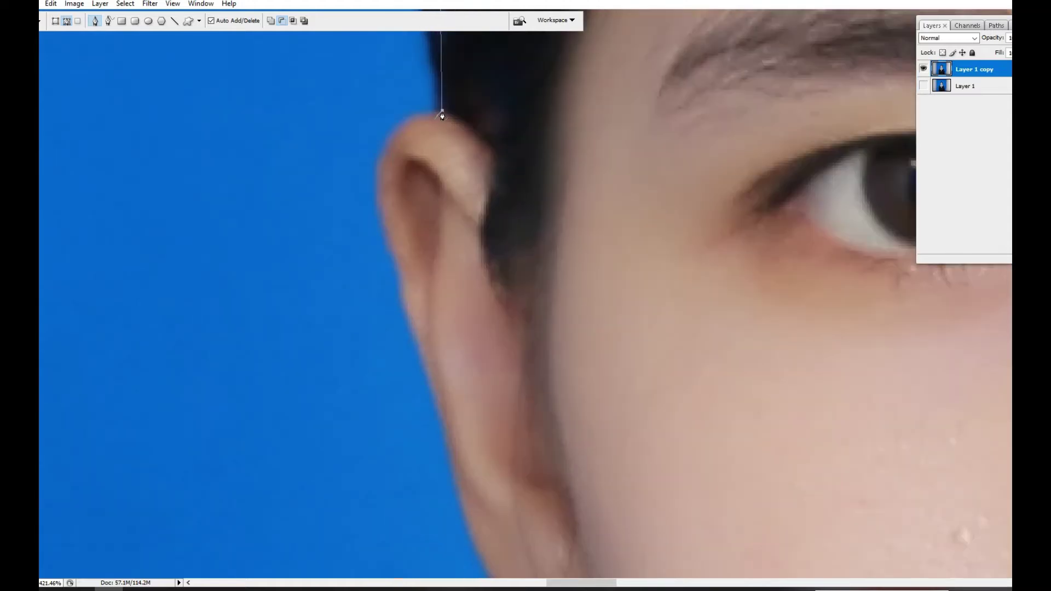
Step: Trace the left ear's outer edge and continue the path down along the cheek to the jaw
drag(382, 212, 408, 302)
drag(415, 350, 454, 297)
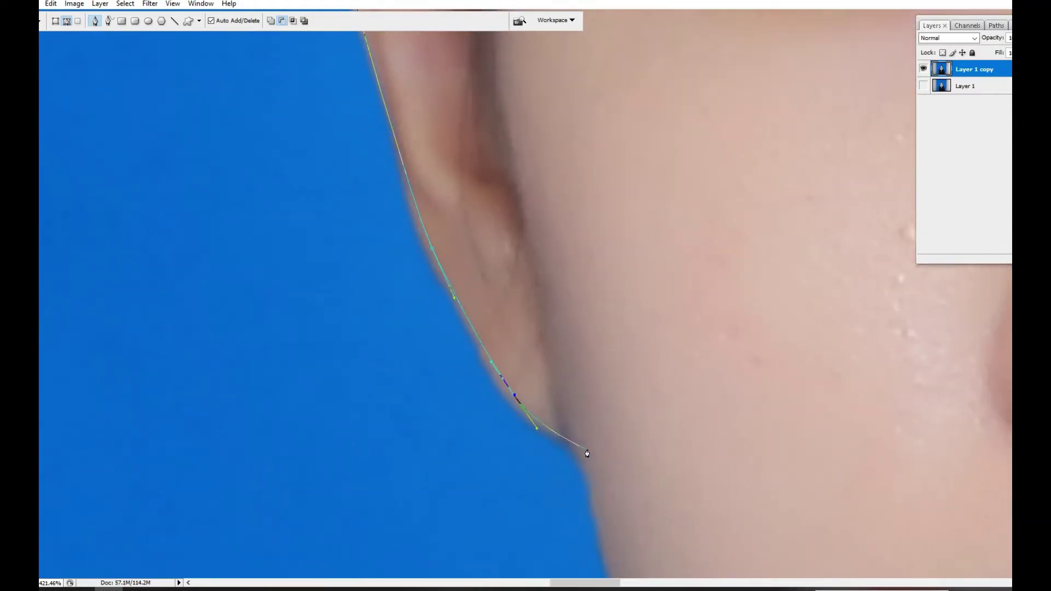
drag(592, 471, 530, 89)
drag(559, 222, 595, 323)
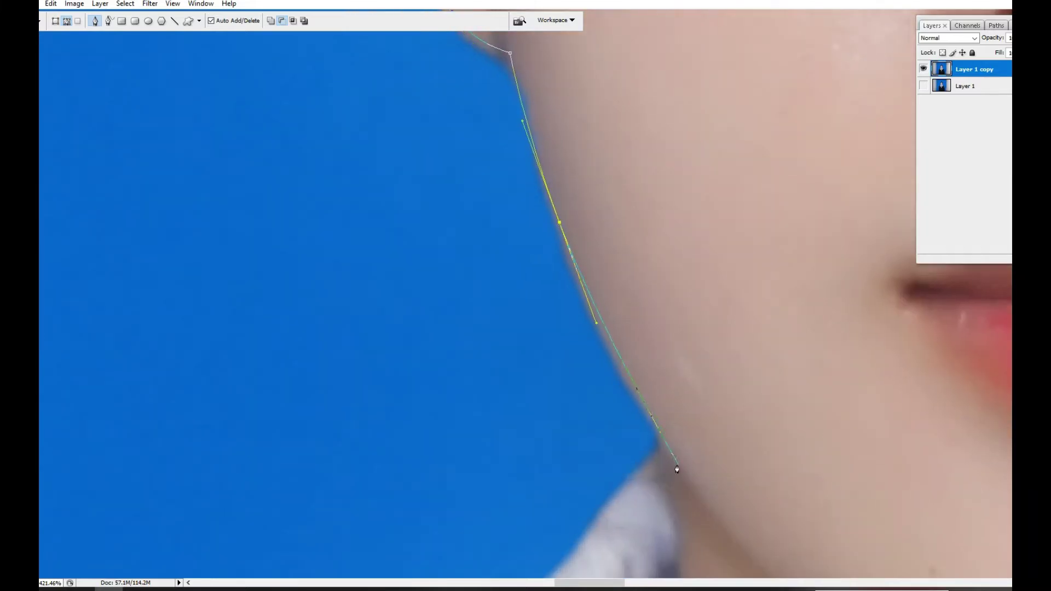
Step: Extend the path from the jaw down the white collar and along the left shoulder of the black jacket
drag(597, 566, 734, 287)
click(745, 291)
click(647, 429)
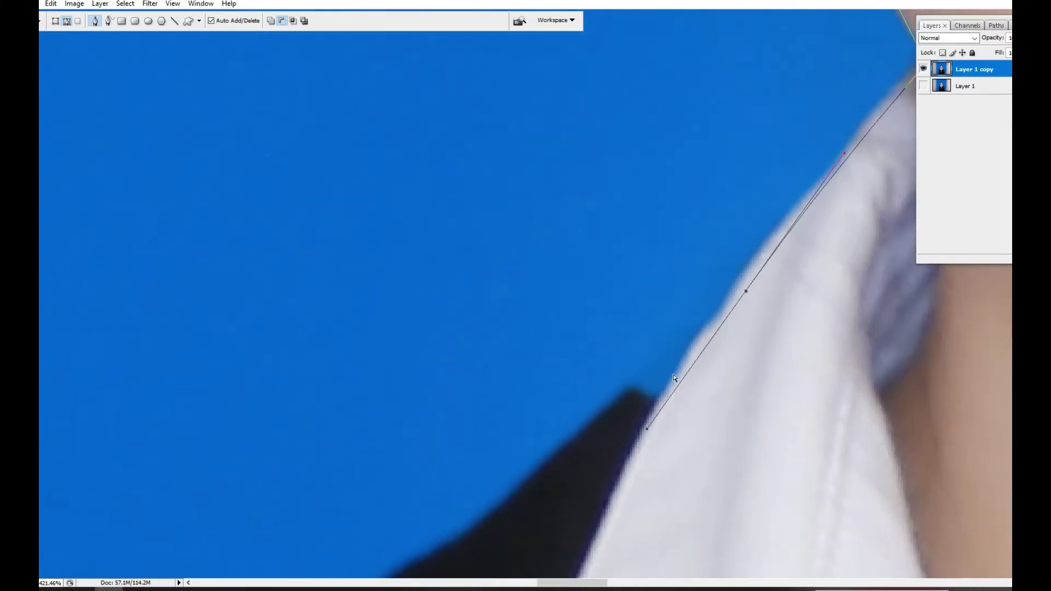
drag(646, 435, 462, 368)
click(613, 316)
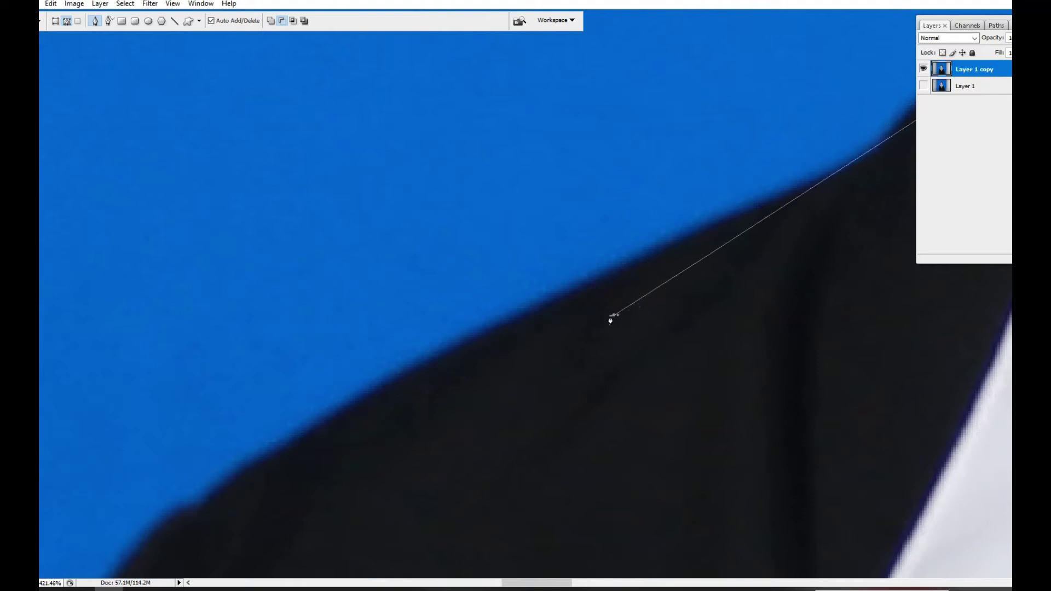
drag(792, 204, 625, 288)
drag(41, 558, 575, 246)
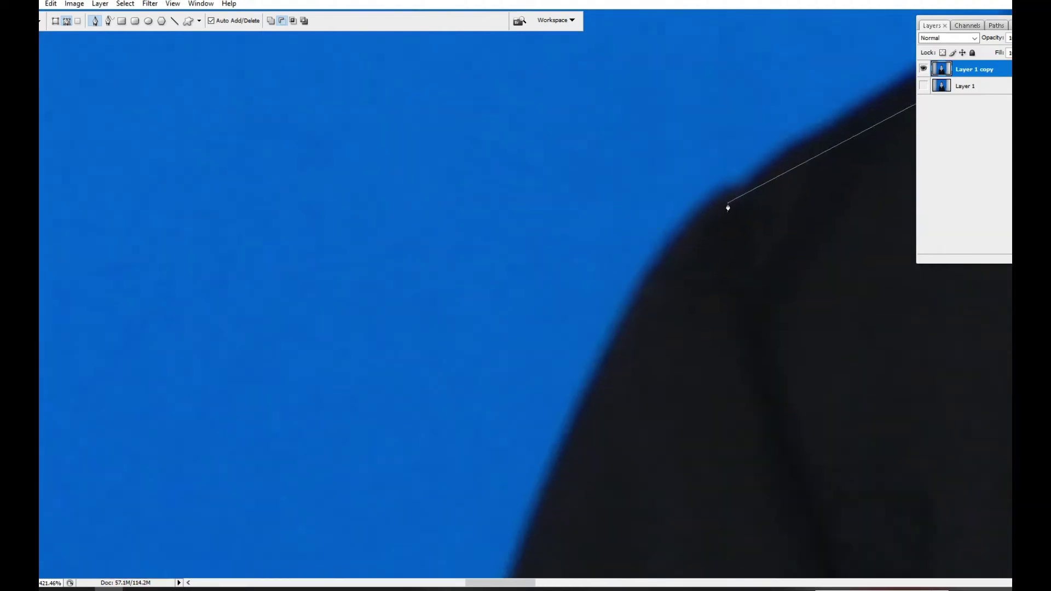
Step: Trace the jacket's left sleeve from the shoulder curve down past the fold at the elbow
scroll(728, 208, down, 4)
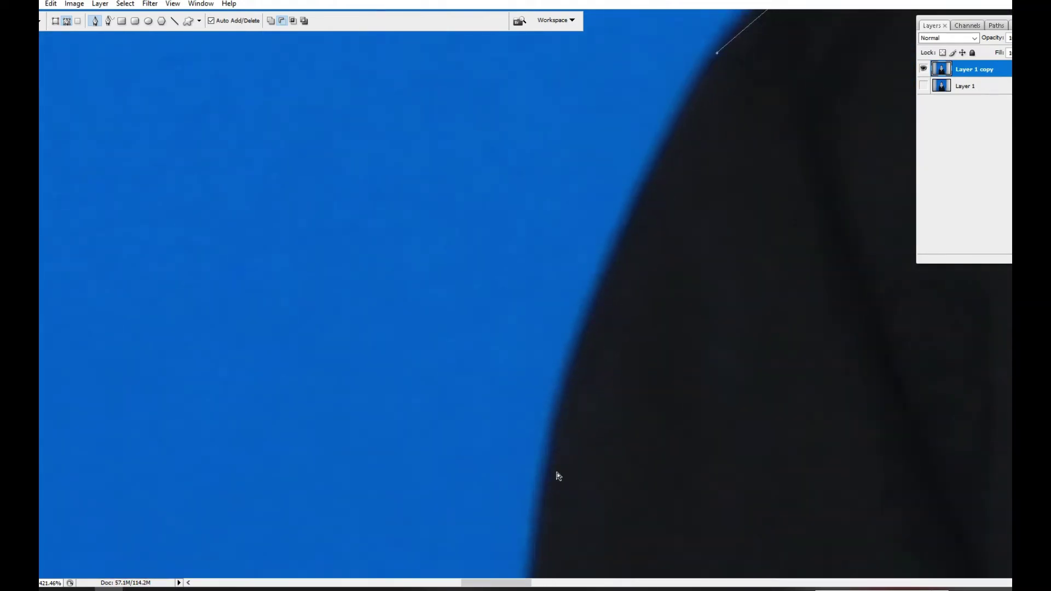
key(ctrl+minus)
key(ctrl+minus)
key(ctrl+minus)
key(ctrl+minus)
key(ctrl+minus)
key(ctrl+minus)
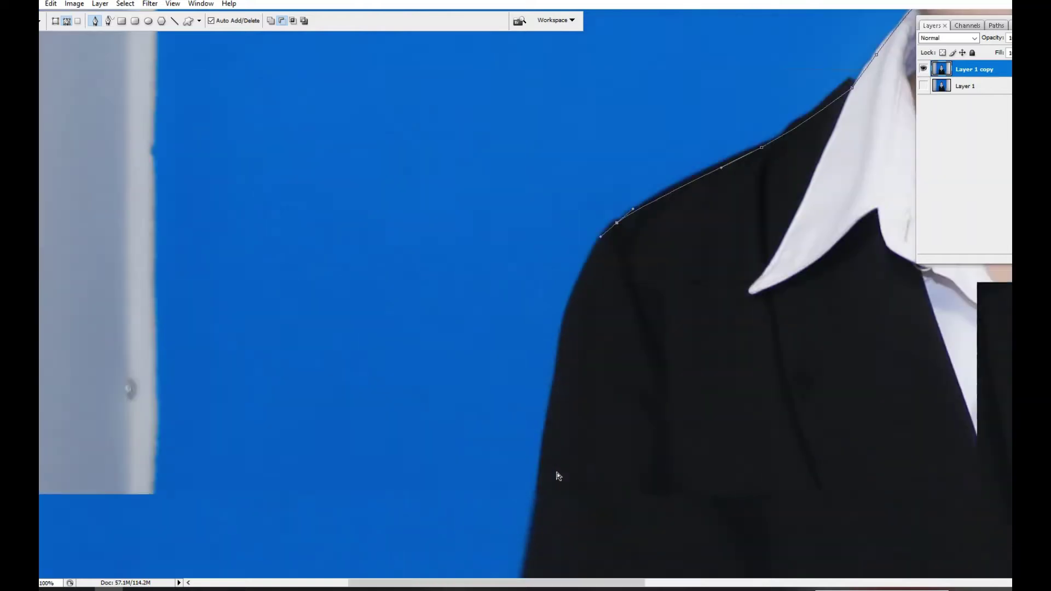
drag(613, 331, 635, 443)
drag(635, 443, 630, 175)
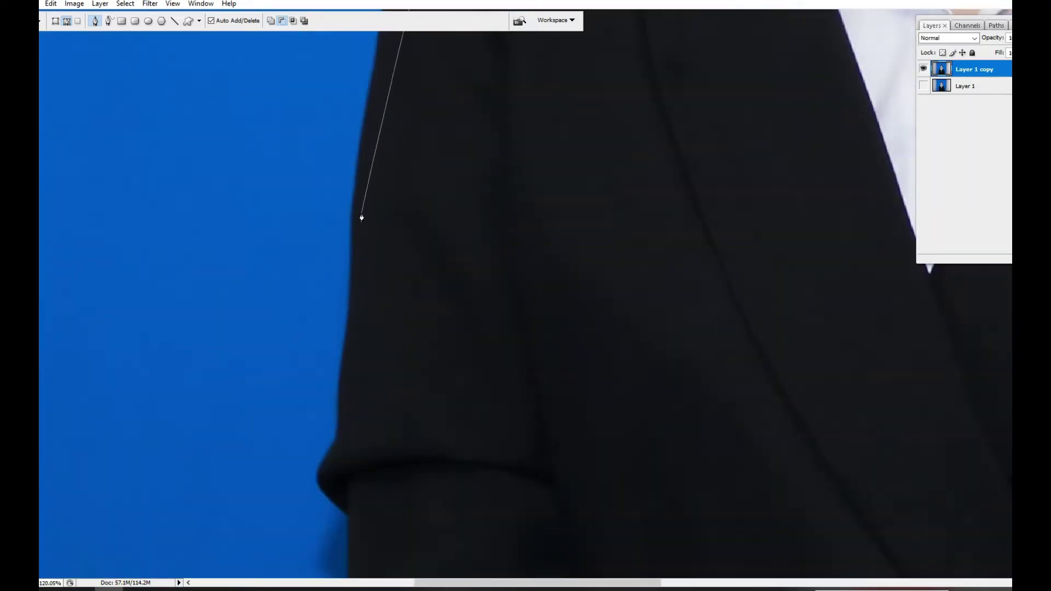
drag(362, 217, 343, 428)
drag(343, 429, 338, 244)
drag(330, 451, 339, 586)
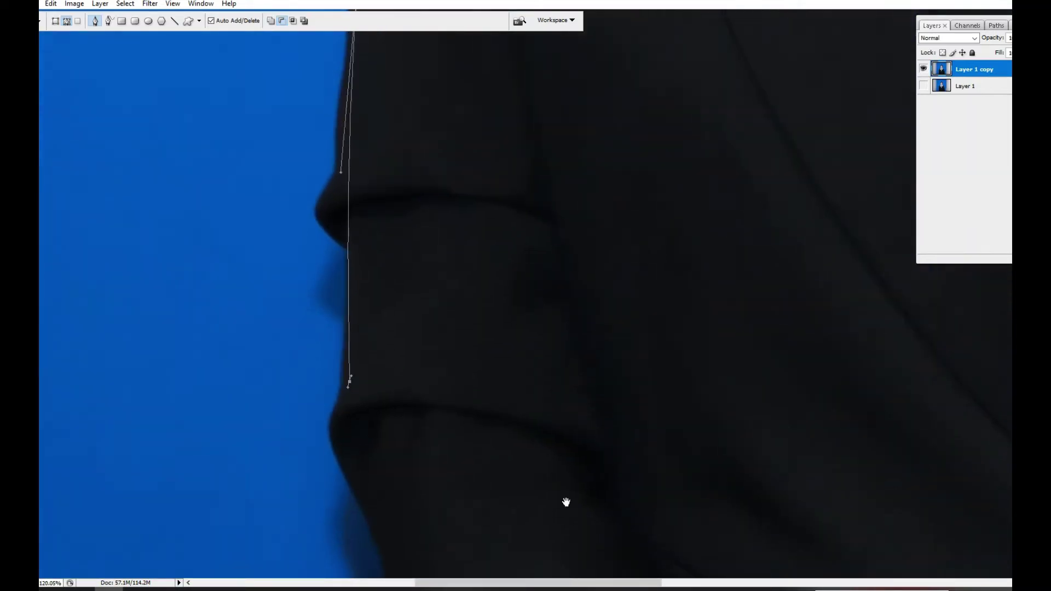
Step: Carry the path across the torso to the right sleeve and place anchor points up its outer edge
key(ctrl+0)
drag(415, 342, 887, 567)
drag(730, 488, 720, 478)
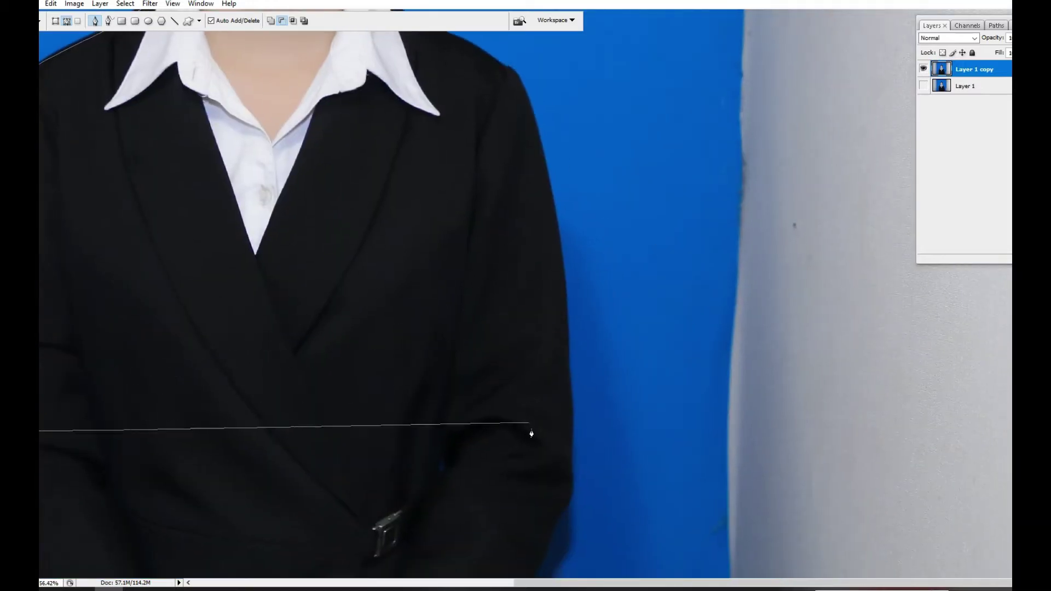
drag(571, 447, 573, 441)
drag(562, 250, 568, 304)
key(ctrl+0)
drag(435, 378, 630, 493)
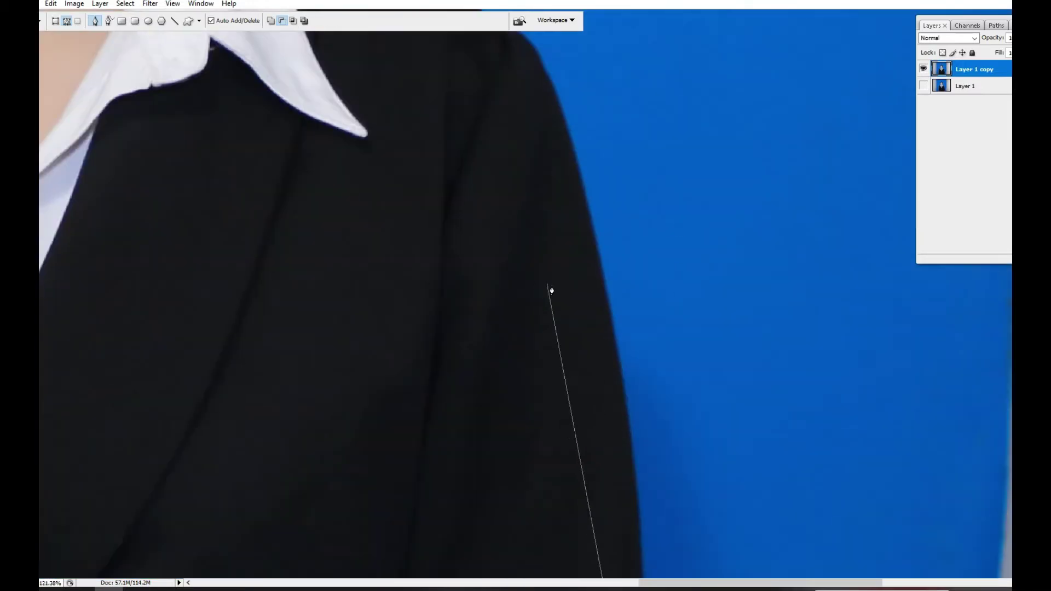
Step: Trace the upper right sleeve and curve the path over the shoulder to the edge of the white collar
click(605, 313)
click(577, 155)
drag(587, 159, 774, 542)
drag(616, 372, 507, 310)
click(446, 284)
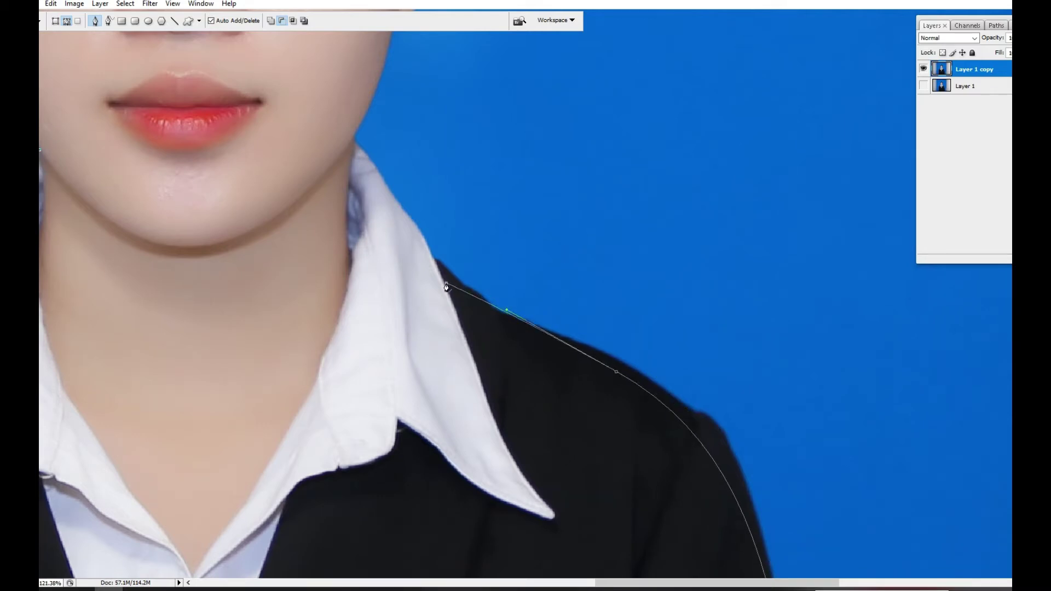
Step: Follow the right collar edge with the path up to the point where it meets the jaw
key(ctrl+minus)
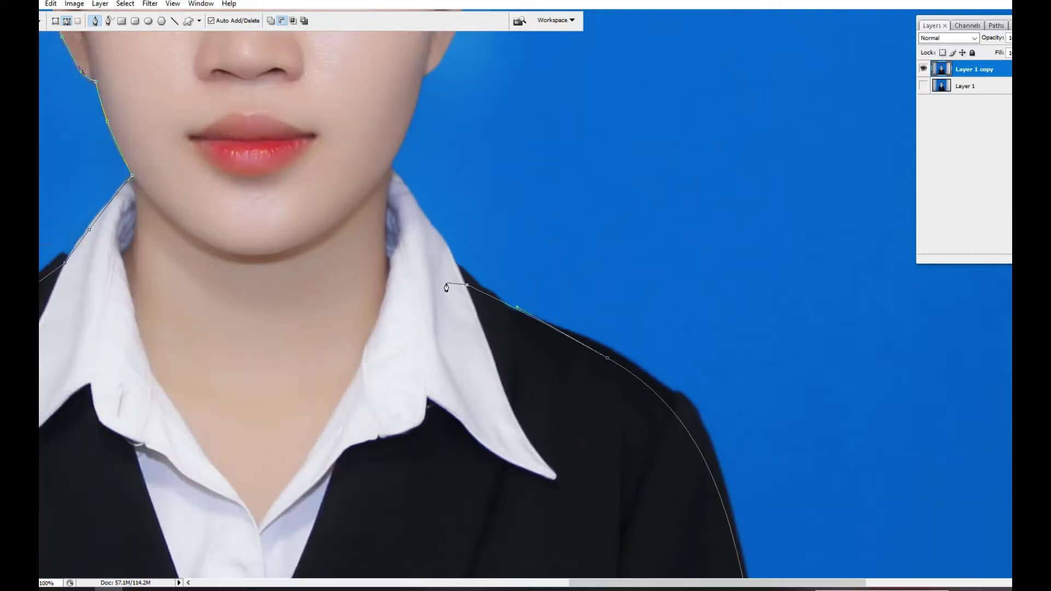
drag(472, 239, 673, 381)
drag(720, 489, 536, 277)
drag(596, 300, 665, 452)
drag(573, 358, 526, 268)
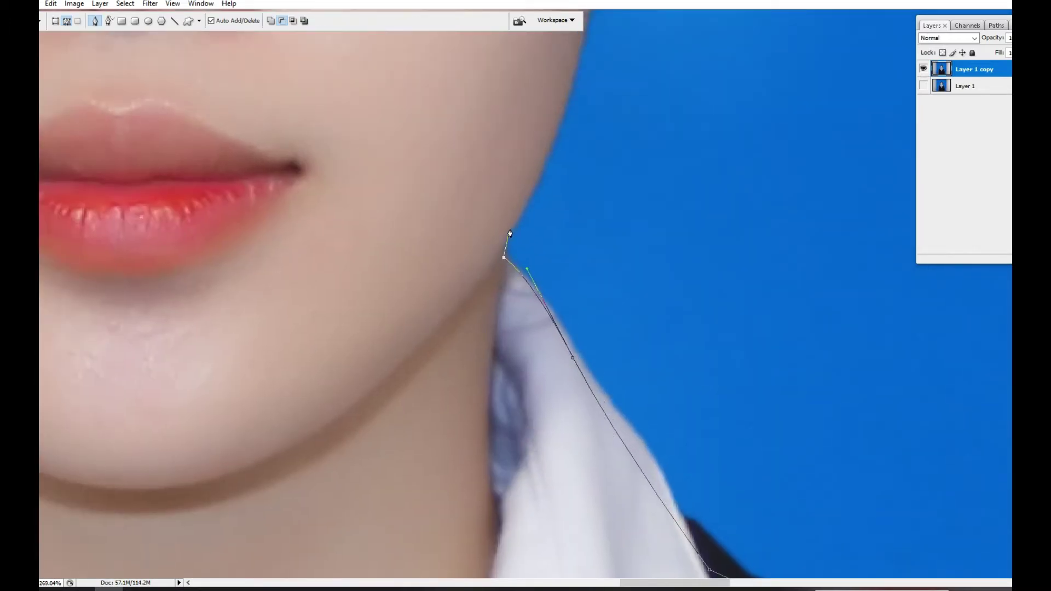
Step: Trace the right cheek and ear, and close the path where the ear meets the hair
scroll(543, 274, up, 5)
drag(567, 466, 586, 388)
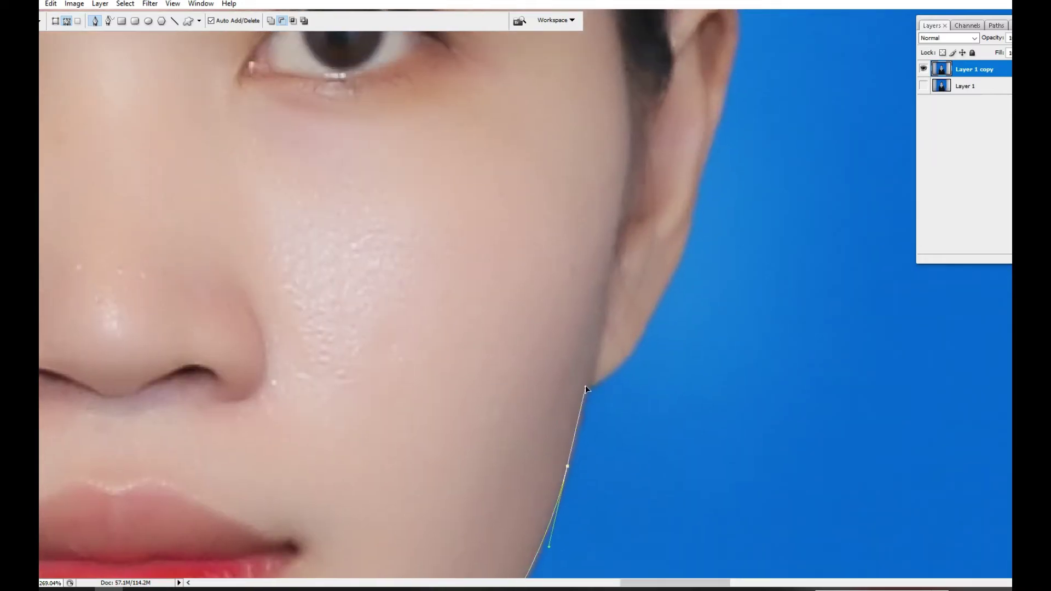
drag(655, 312, 675, 263)
scroll(676, 265, up, 10)
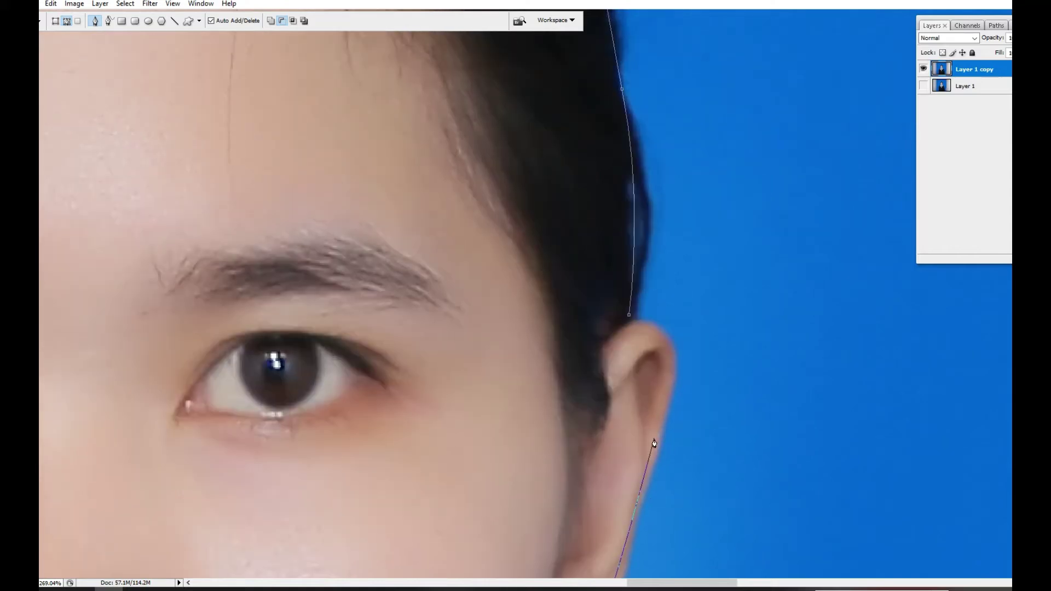
drag(657, 439, 679, 375)
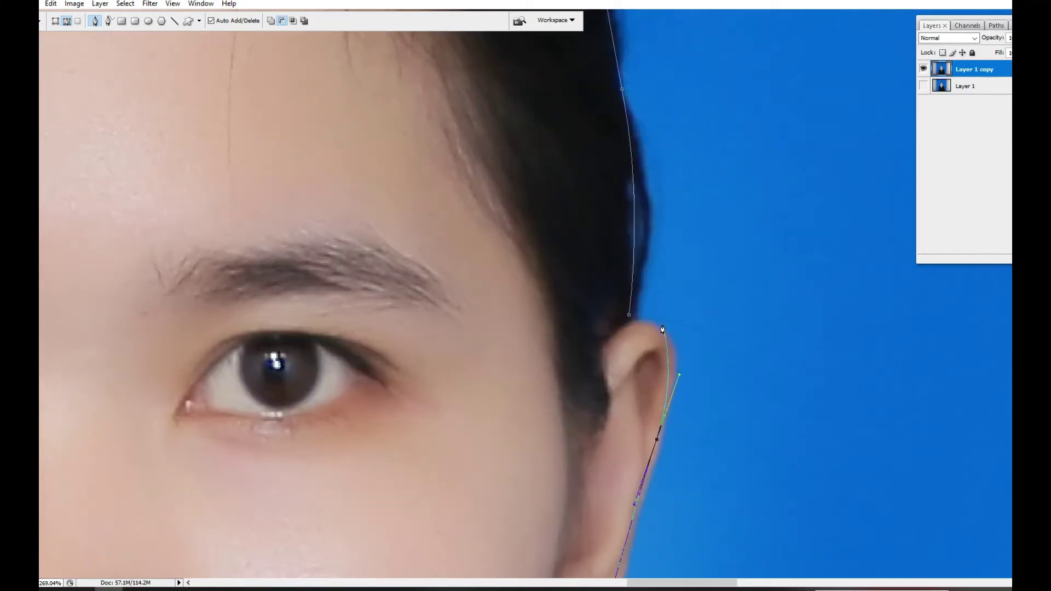
click(629, 323)
Step: Convert the path to a selection, feather it by 1 pixel, and delete the background around the woman
key(ctrl+Return)
key(ctrl+alt+d)
text(1)
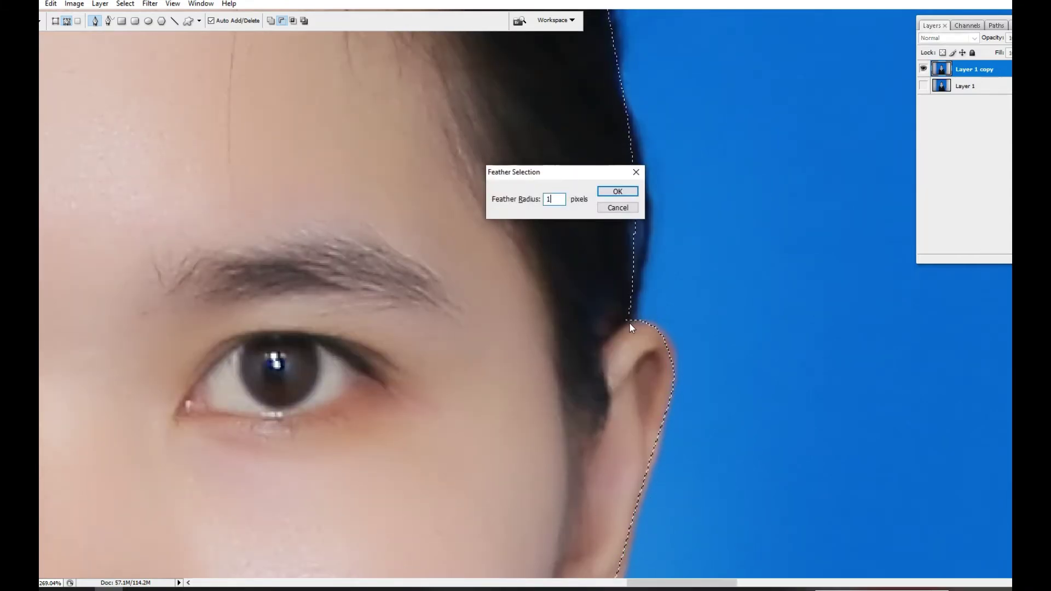
key(Return)
key(ctrl+0)
key(Delete)
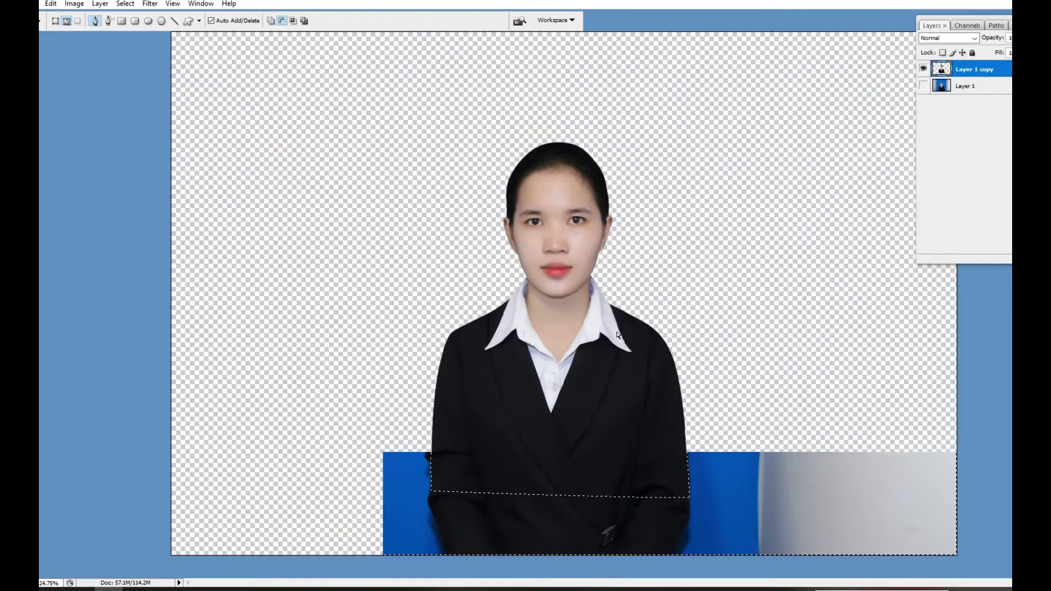
Step: Make Layer 1 visible and select it
scroll(579, 349, up, 5)
scroll(642, 241, down, 1)
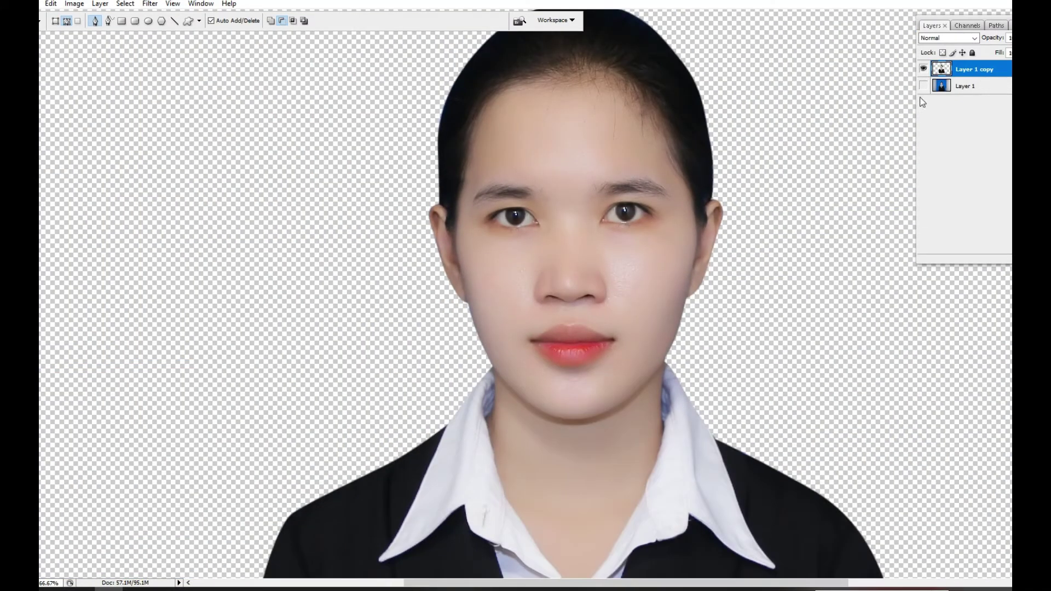
click(924, 86)
click(965, 86)
Step: Open the Extract filter on Layer 1 and cover the hair and upper face with green highlight
key(ctrl+alt+x)
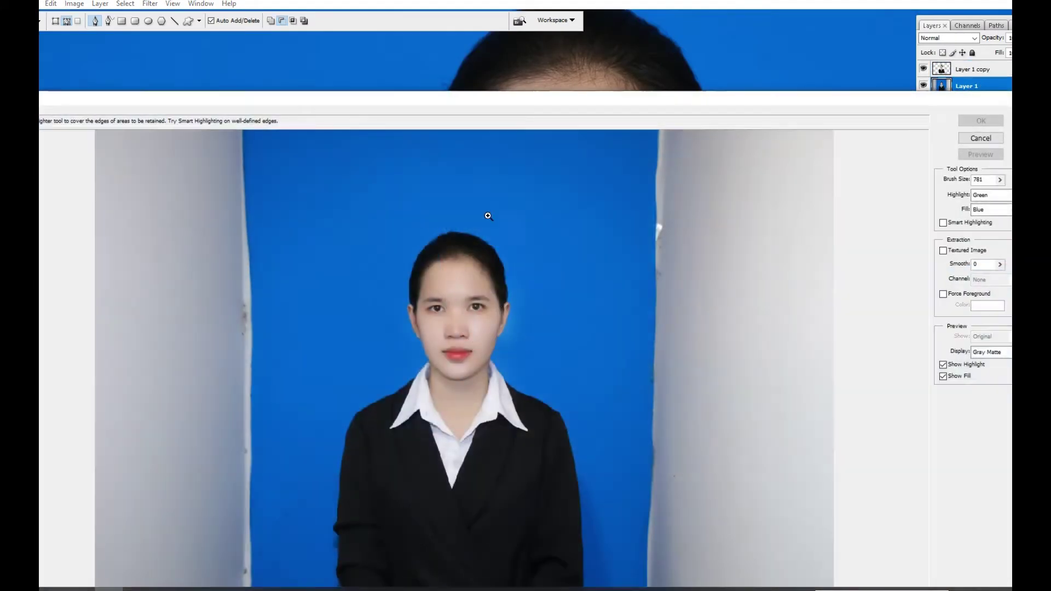
key(ctrl+plus)
key(ctrl+plus)
drag(540, 421, 712, 543)
drag(559, 312, 507, 299)
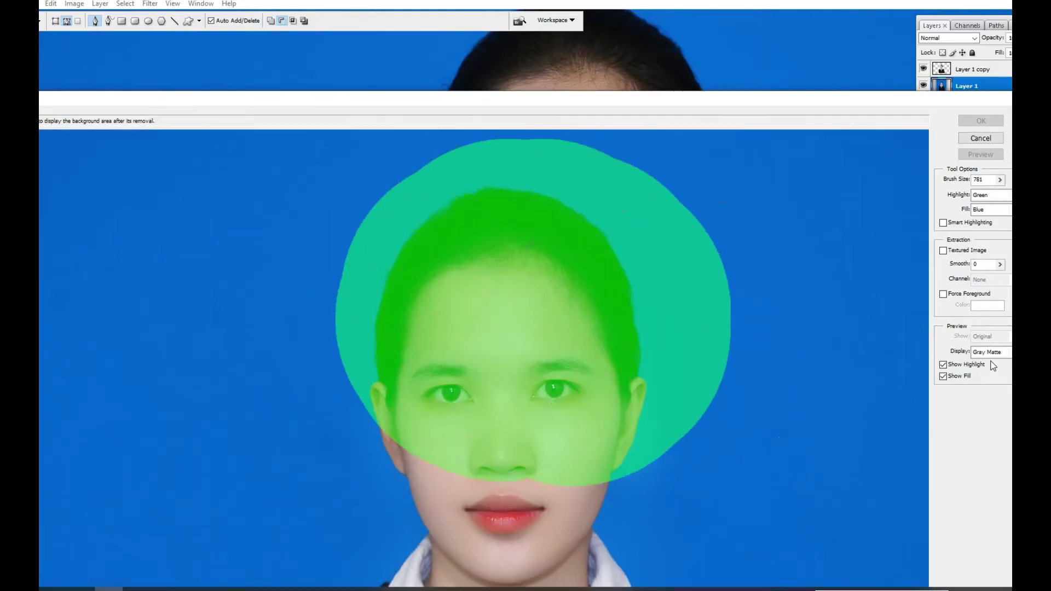
Step: Enable Force Foreground, sample the dark hair colour, and apply the extraction
click(967, 296)
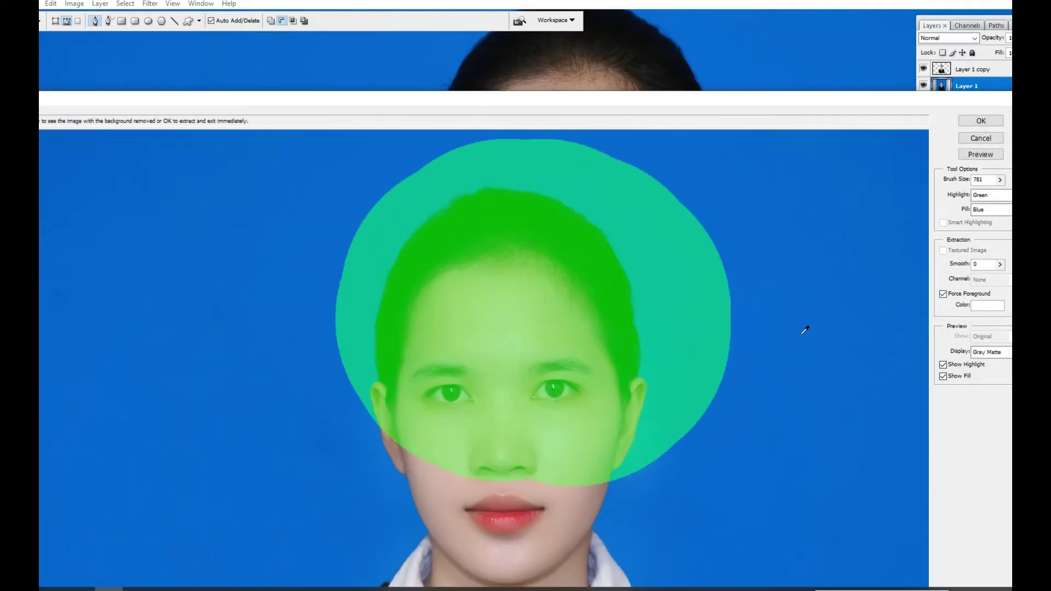
click(529, 205)
key(Return)
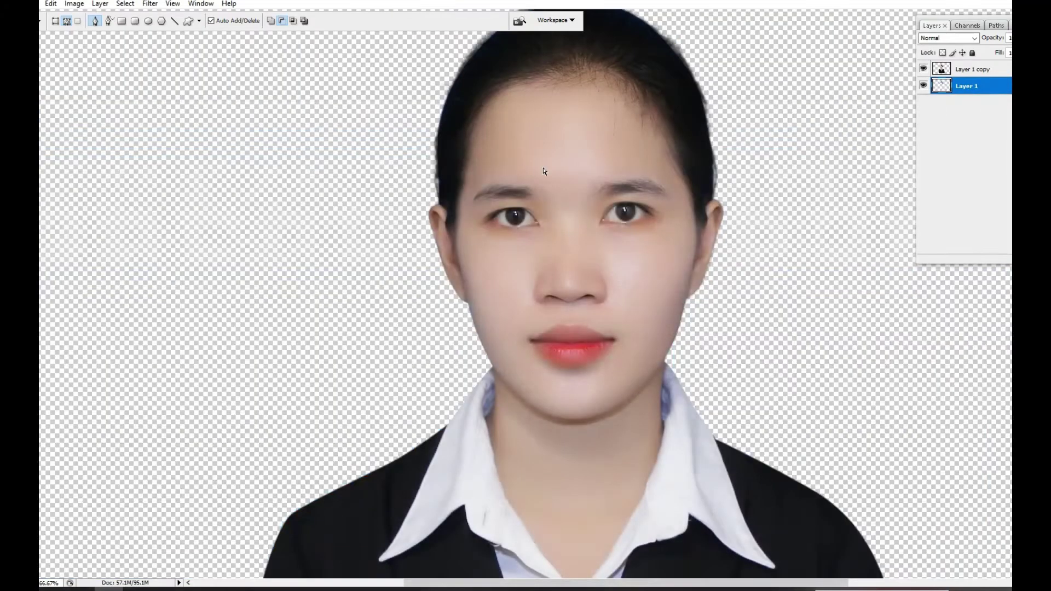
Step: Add a new layer named Layer 2 above Layer 1, in Normal mode at 100% opacity
key(ctrl+plus)
key(ctrl+plus)
key(ctrl+shift+n)
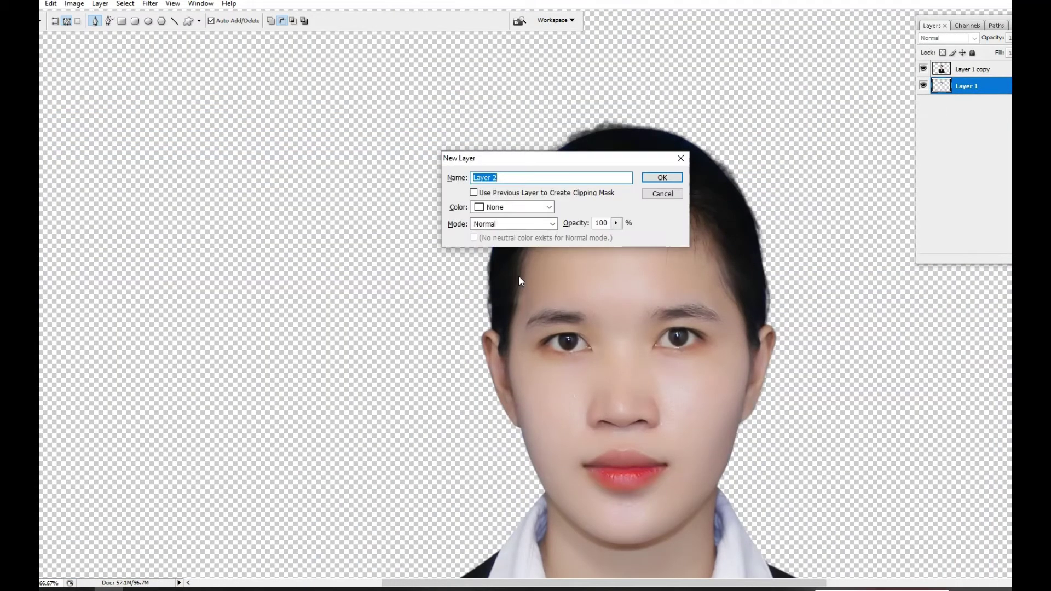
key(Return)
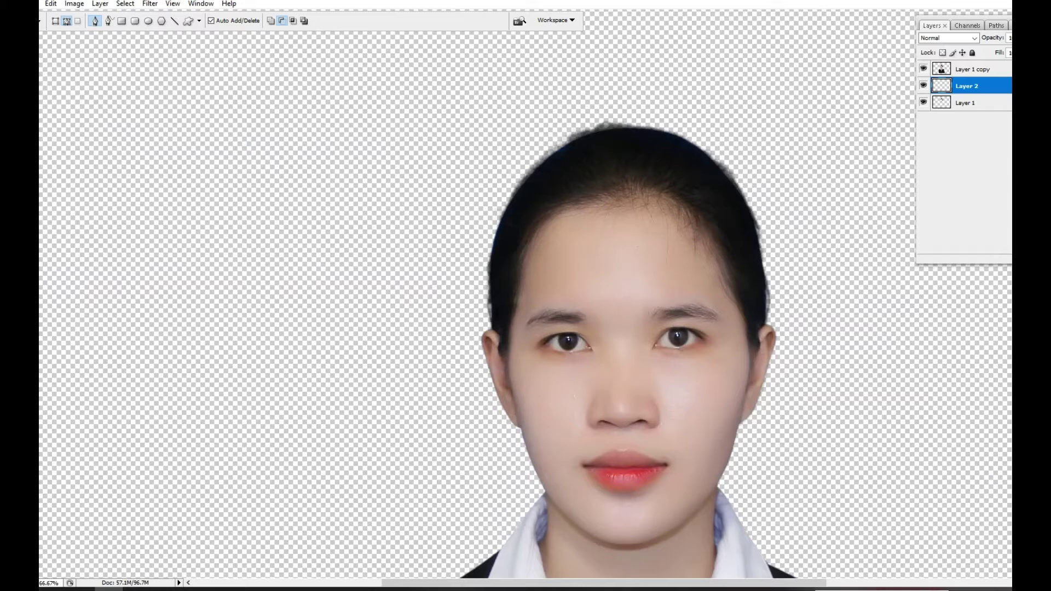
Step: Set the foreground colour to white, with R, G and B at 255
click(26, 344)
drag(716, 383, 462, 171)
key(alt+BackSpace)
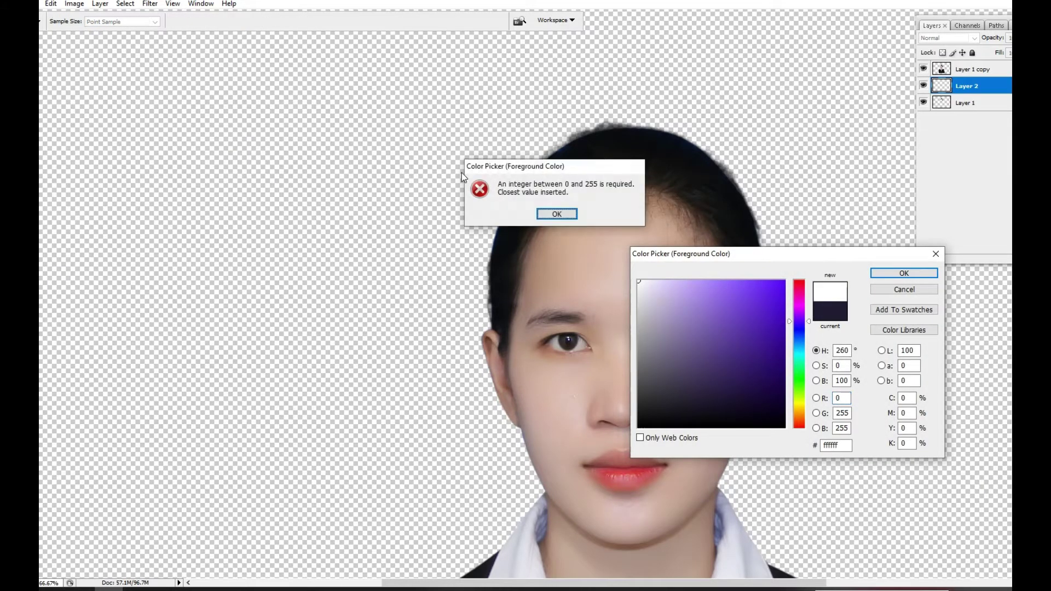
key(Return)
text(255)
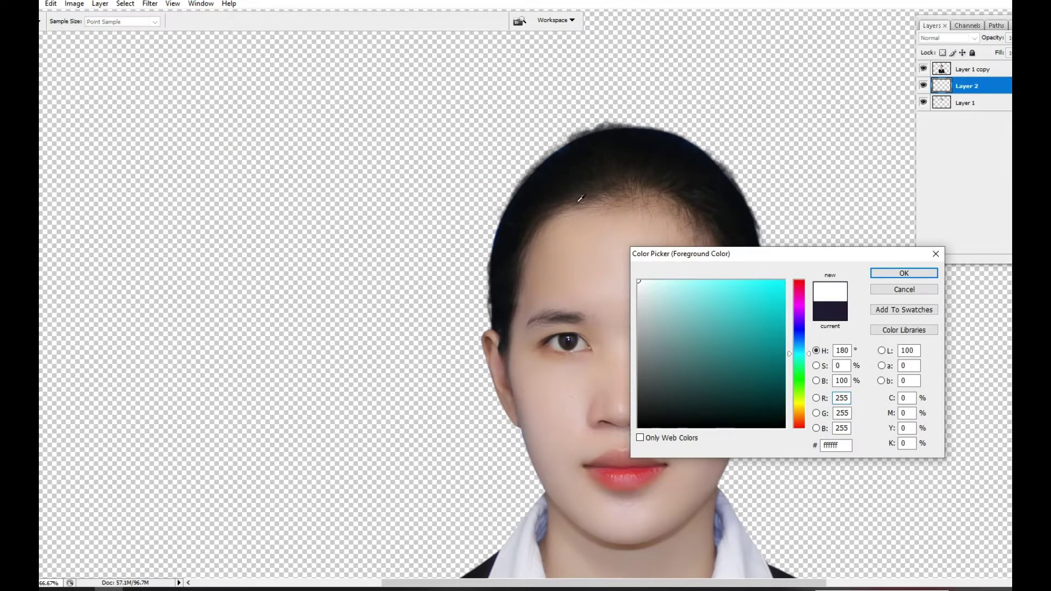
key(Return)
Step: Fill Layer 2 with white and move it below Layer 1 as the background
key(p)
key(ctrl+e)
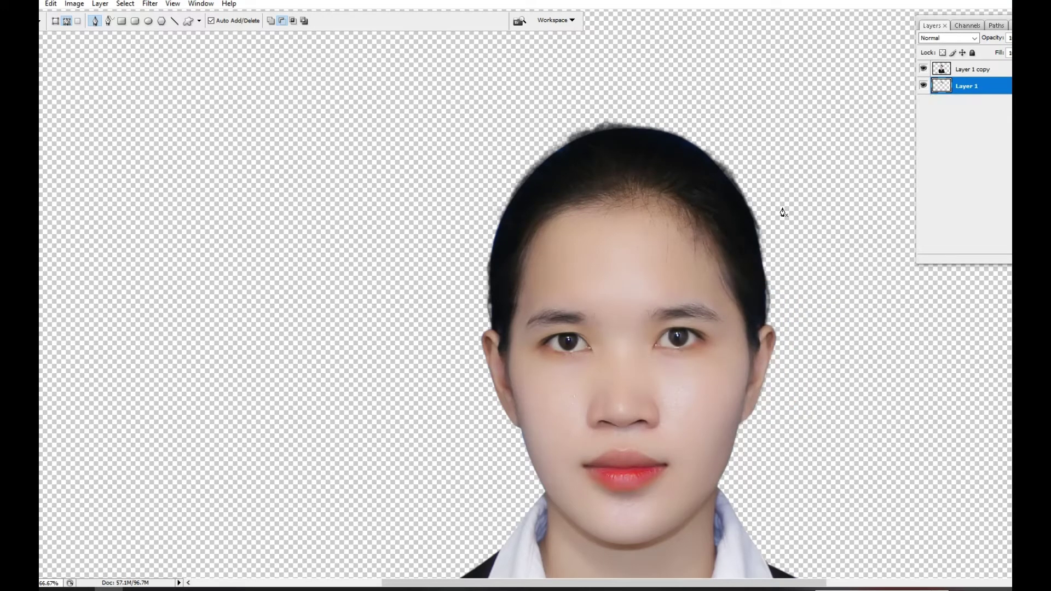
key(ctrl+z)
key(alt+BackSpace)
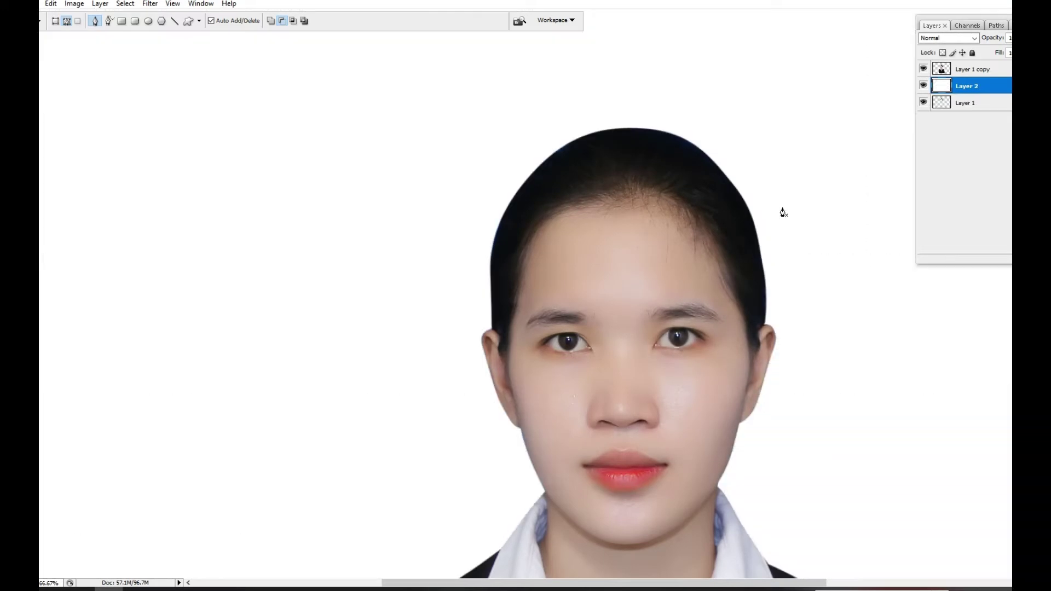
key(ctrl+bracketleft)
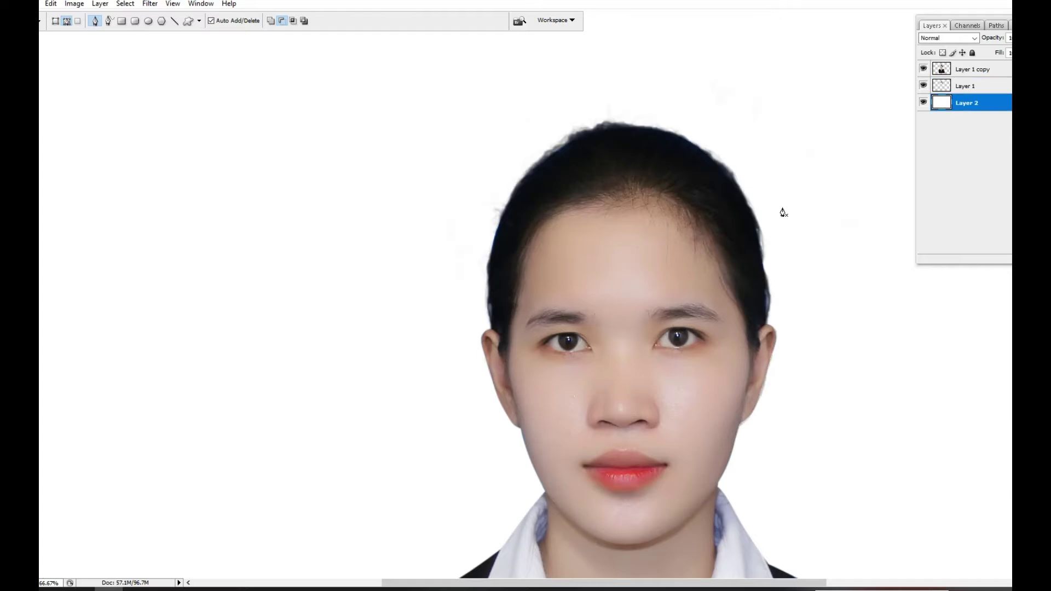
Step: Erase the hard outer hair edge on Layer 1 copy with a 73 px Eraser brush so the extracted hair shows through
drag(601, 94, 747, 427)
key(e)
click(969, 70)
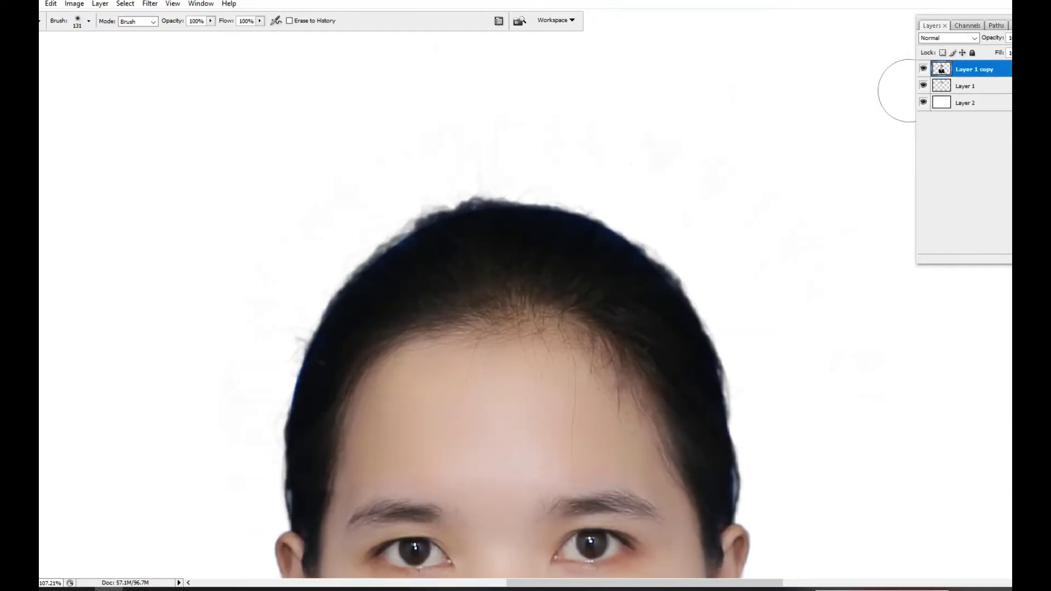
right_click(636, 217)
click(694, 239)
click(577, 215)
drag(406, 225, 358, 260)
drag(273, 405, 272, 477)
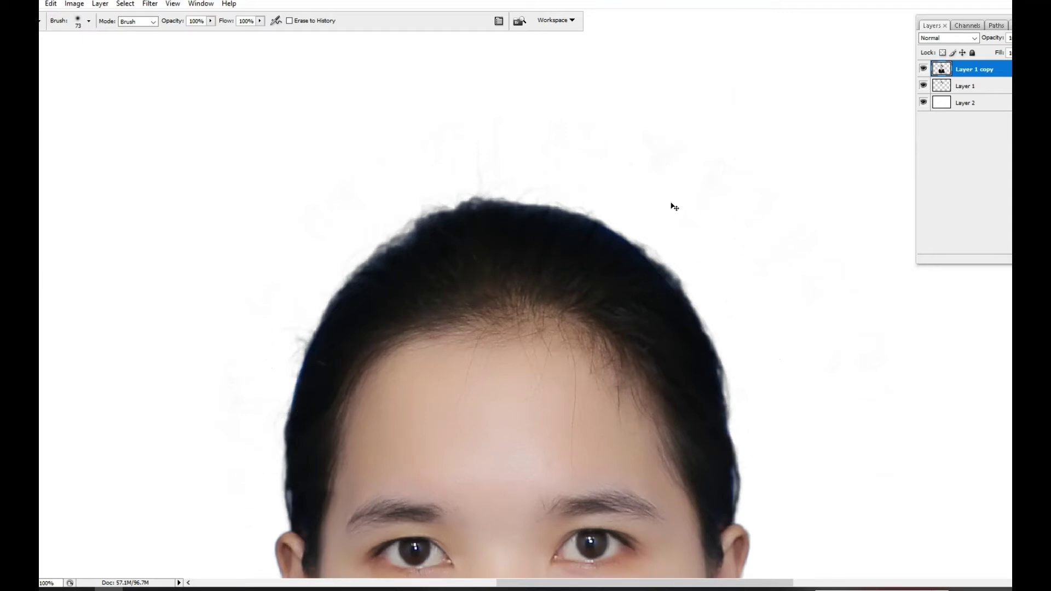
Step: Erase the faint background residue beside the hair on Layer 1 with the 73 px Eraser brush
key(ctrl+minus)
click(964, 87)
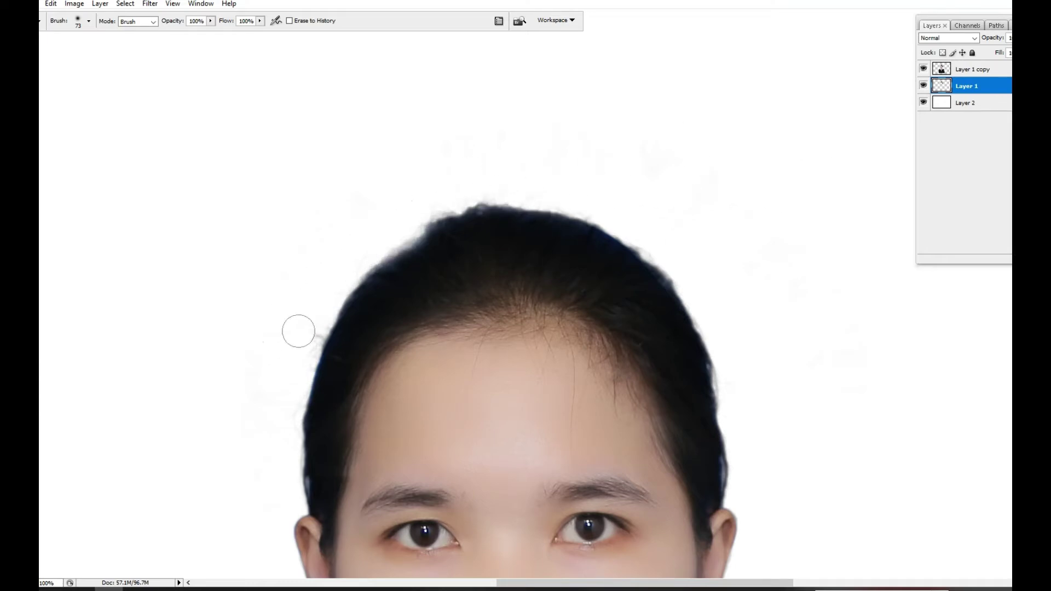
drag(286, 305, 305, 233)
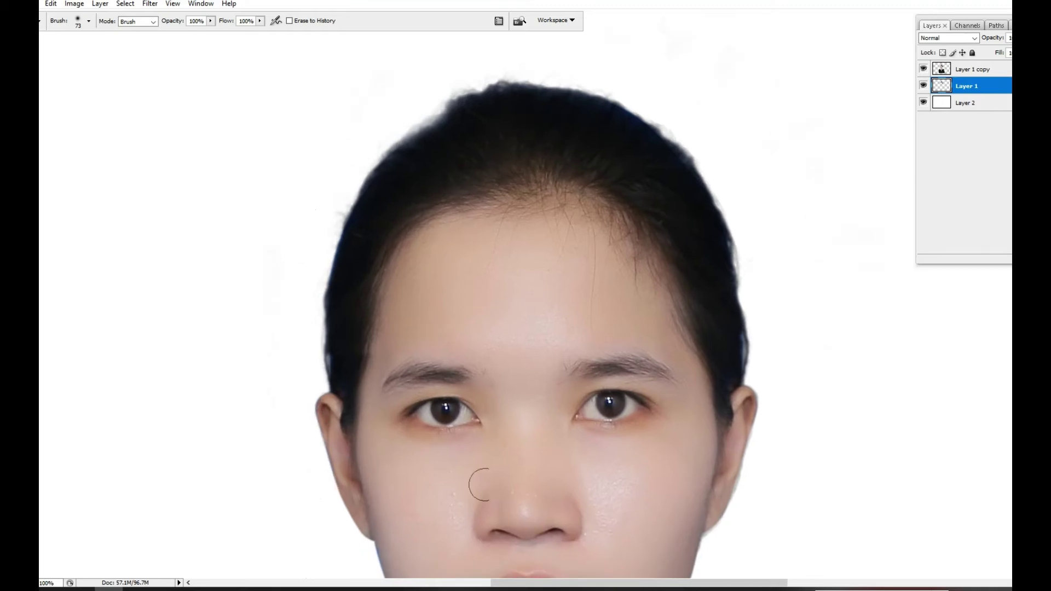
Step: Retouch the skin under the eyes on Layer 1 copy with a 100 px Dodge brush, Midtones range, 20% exposure
key(ctrl+minus)
key(ctrl+minus)
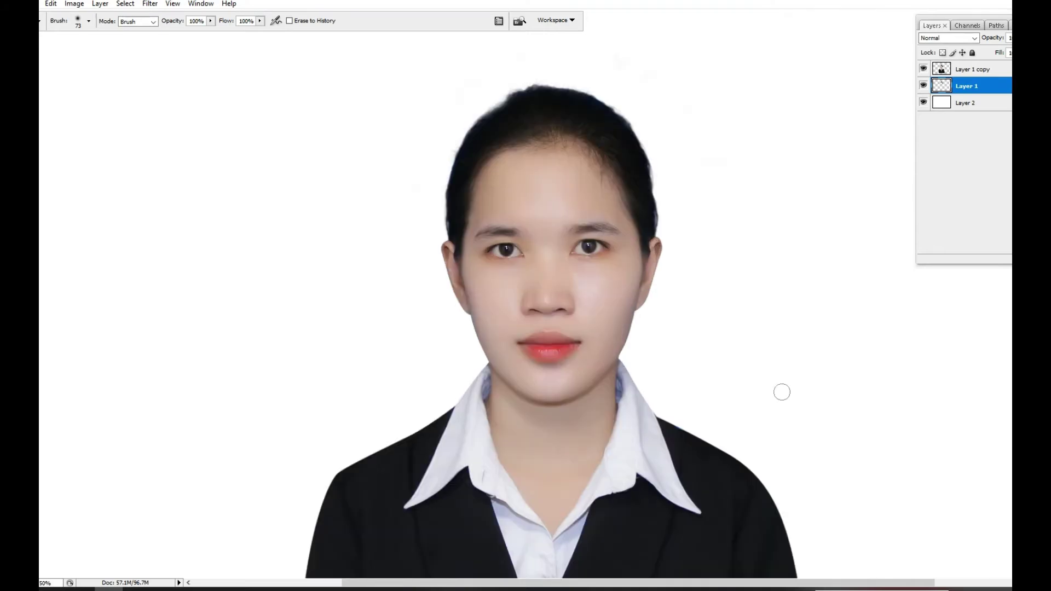
key(ctrl+plus)
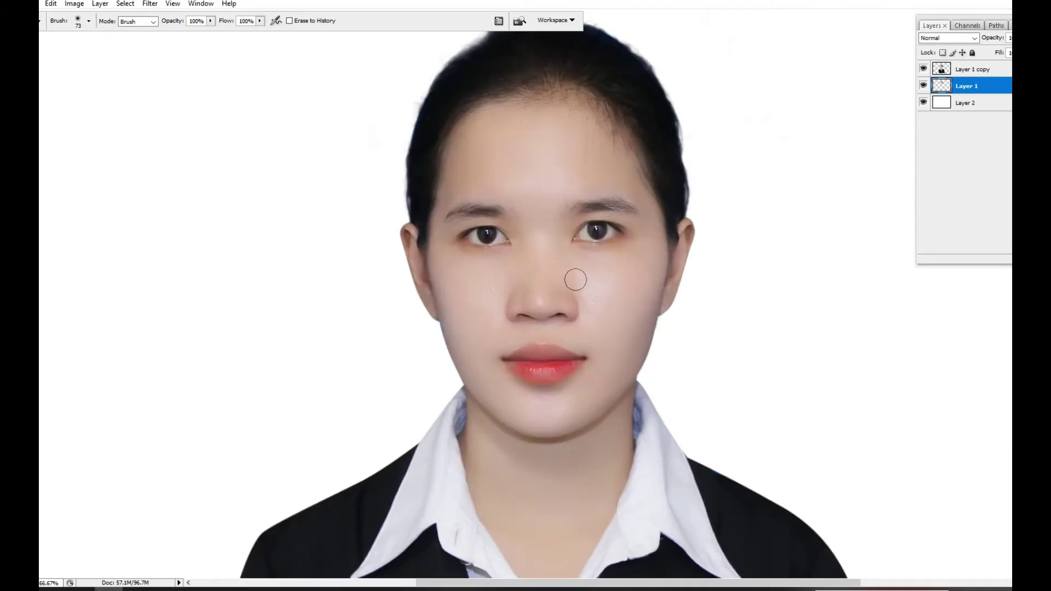
key(o)
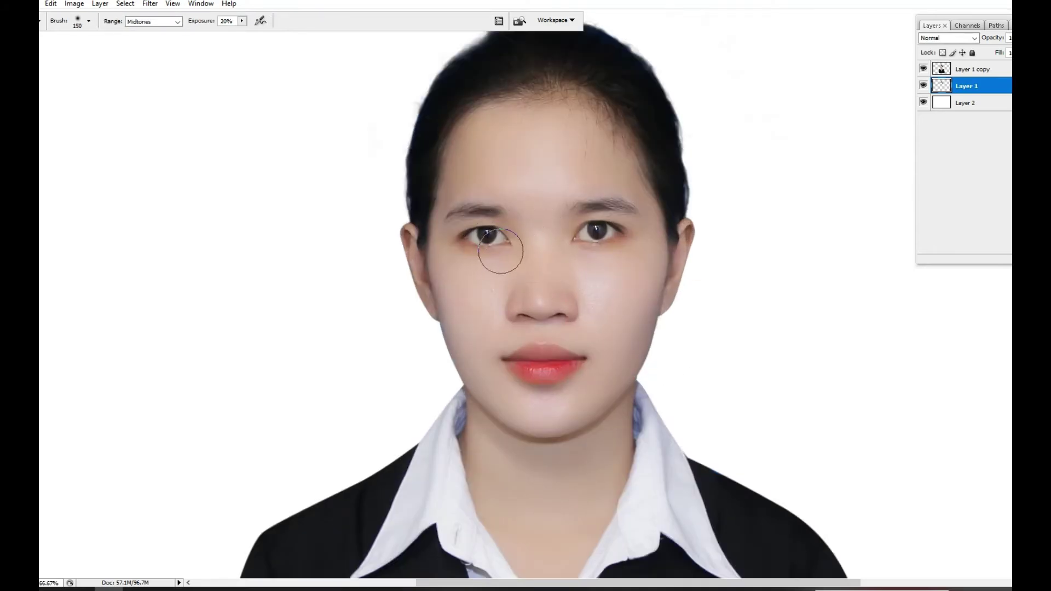
key(bracketleft)
key(bracketleft)
mouse_move(454, 242)
mouse_down()
mouse_move(497, 256)
mouse_move(467, 245)
mouse_up()
click(975, 71)
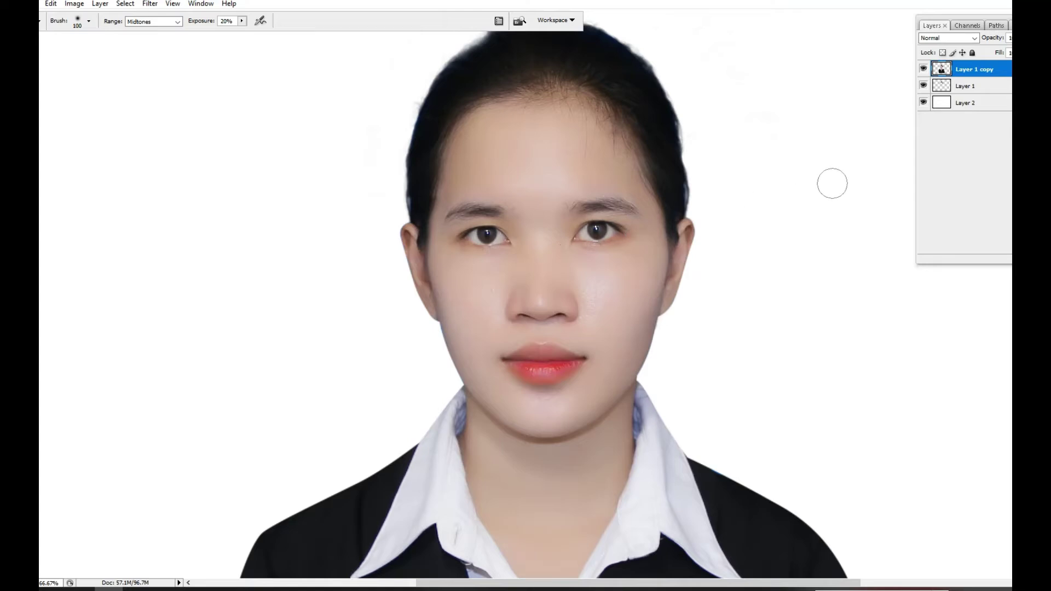
Step: Inspect the whole cut-out figure and its edges against the white background
key(ctrl+minus)
key(ctrl+minus)
key(ctrl+minus)
key(ctrl+plus)
key(ctrl+plus)
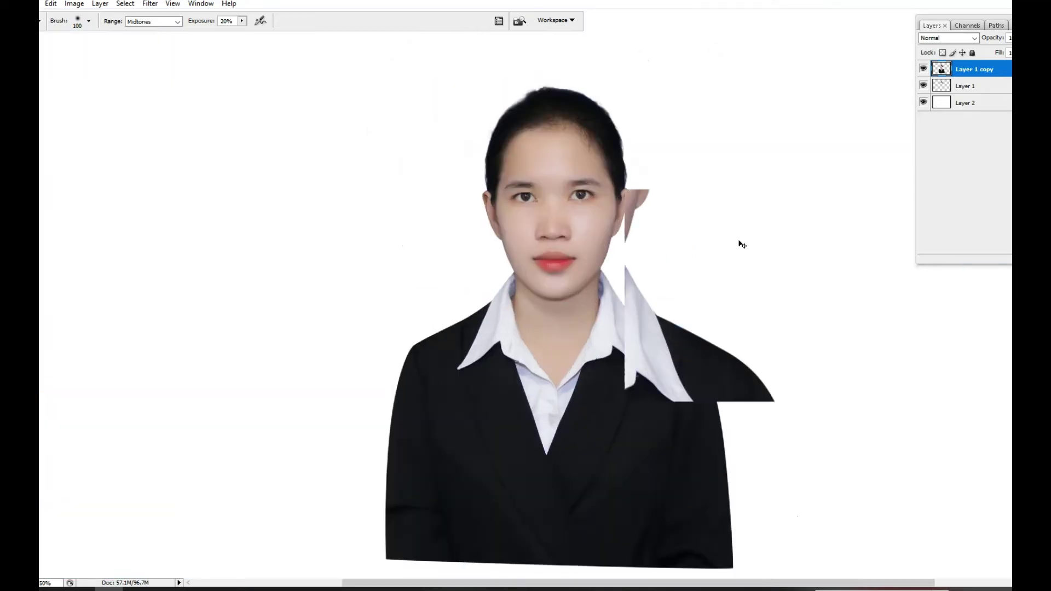
key(ctrl+minus)
key(ctrl+minus)
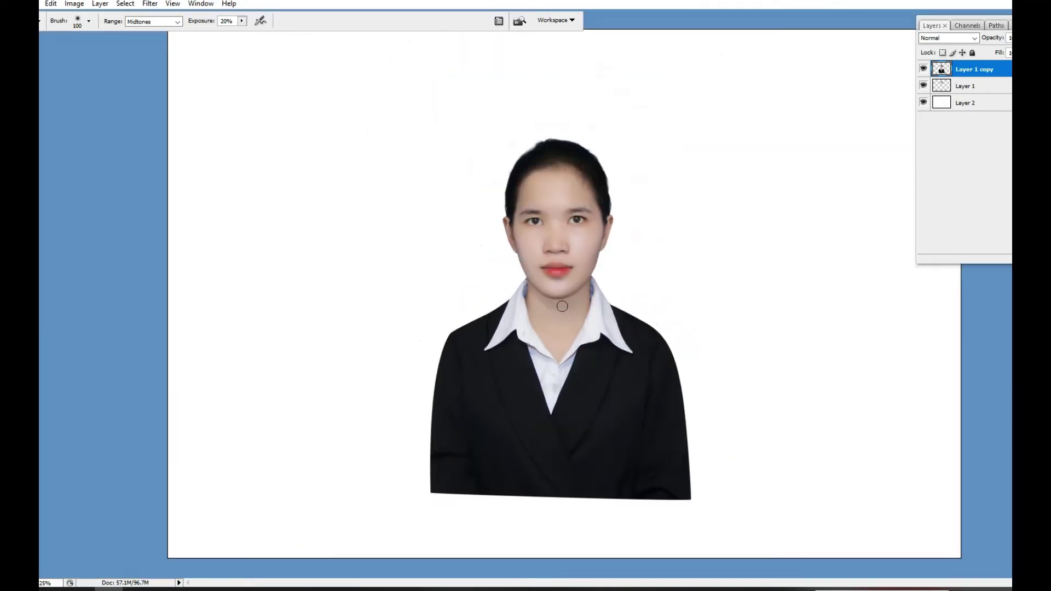
key(ctrl+plus)
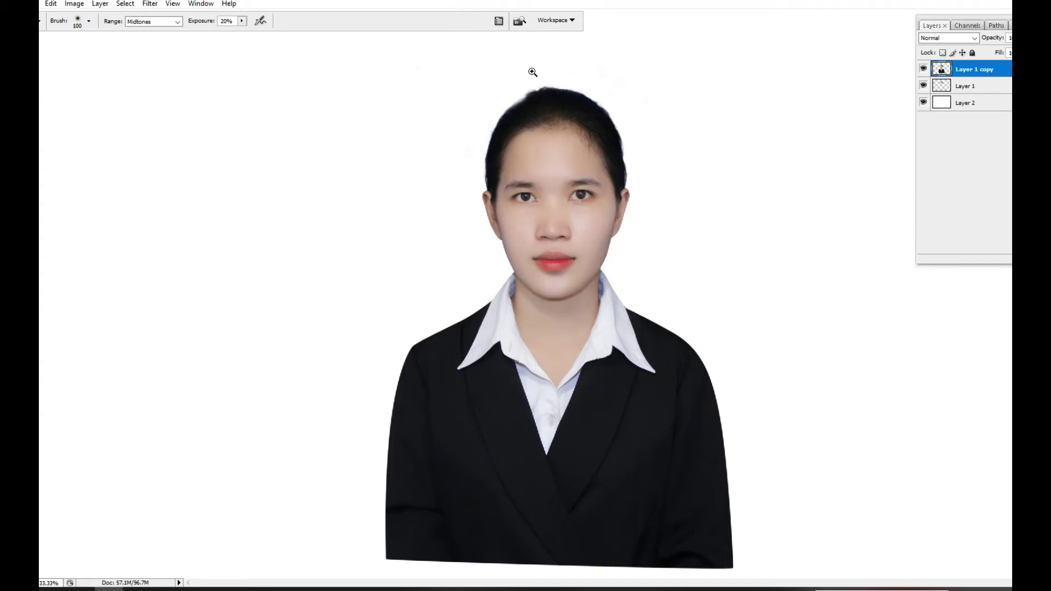
Step: Merge all visible layers into a single layer
drag(532, 72, 569, 171)
drag(575, 285, 638, 312)
key(ctrl+shift+e)
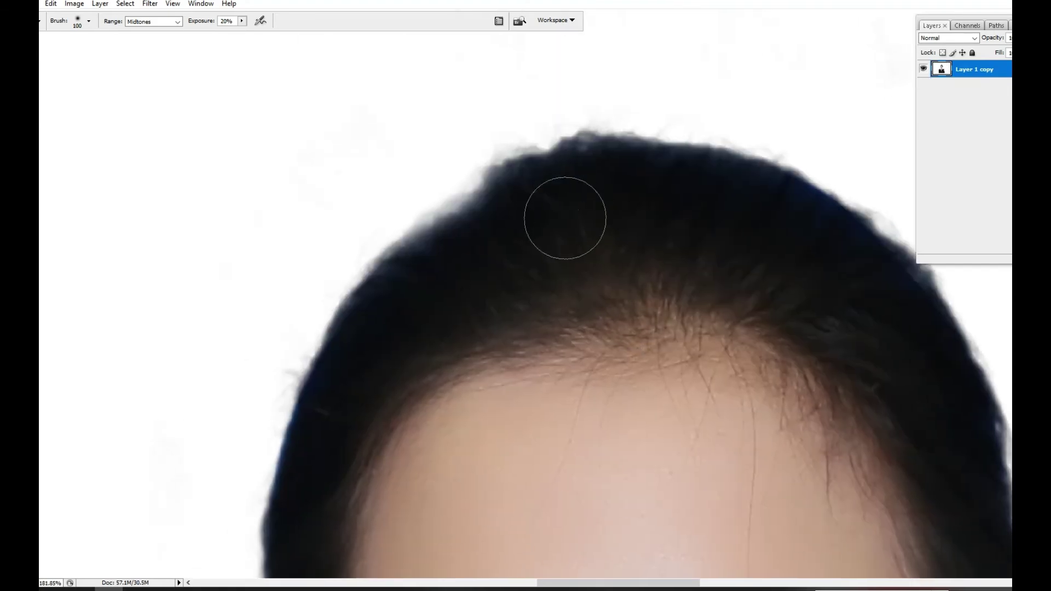
Step: Clone dark hair over the thin, faded hairline at the upper left of the head with a soft 48 px Clone Stamp at 80% opacity
key(s)
right_click(574, 225)
drag(638, 248, 637, 248)
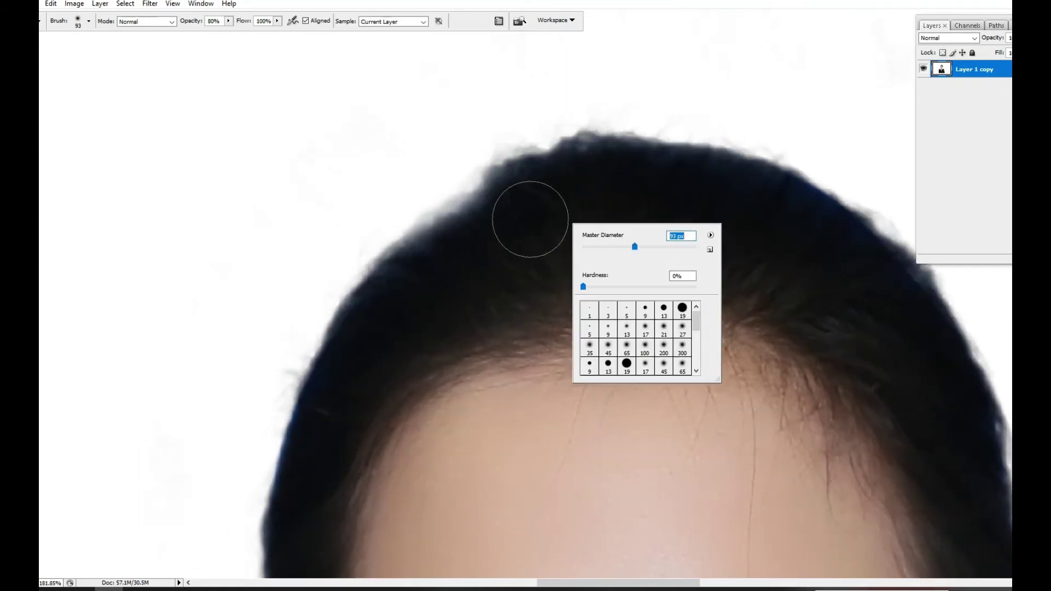
click(544, 210)
click(600, 222)
right_click(629, 225)
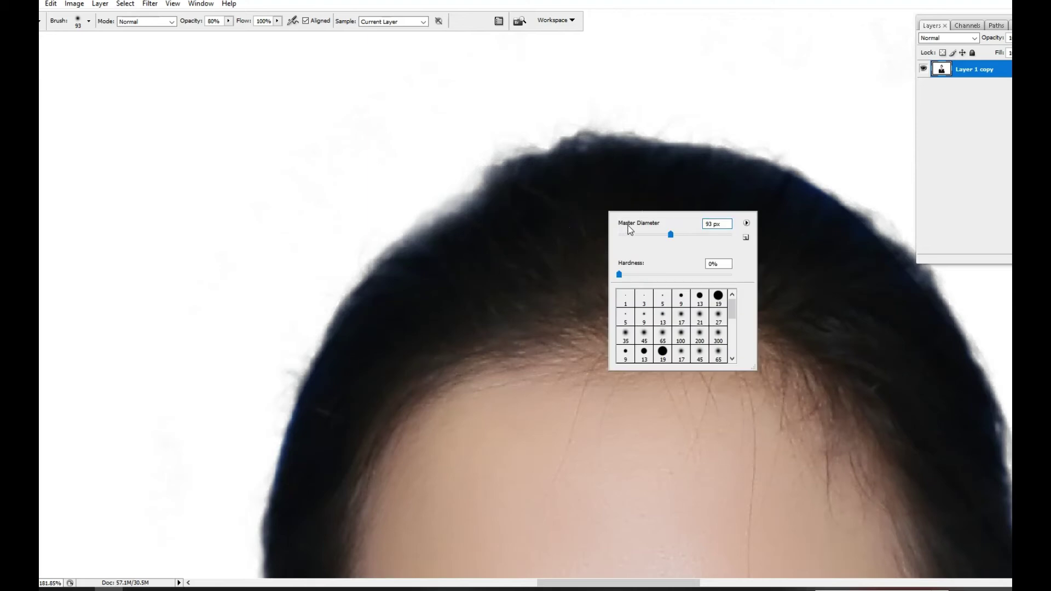
click(538, 198)
alt+click(534, 189)
mouse_move(492, 184)
mouse_down()
mouse_move(509, 188)
mouse_move(420, 252)
mouse_up()
Step: Apply Match Color to the merged portrait with Color Intensity set to 111
key(ctrl+0)
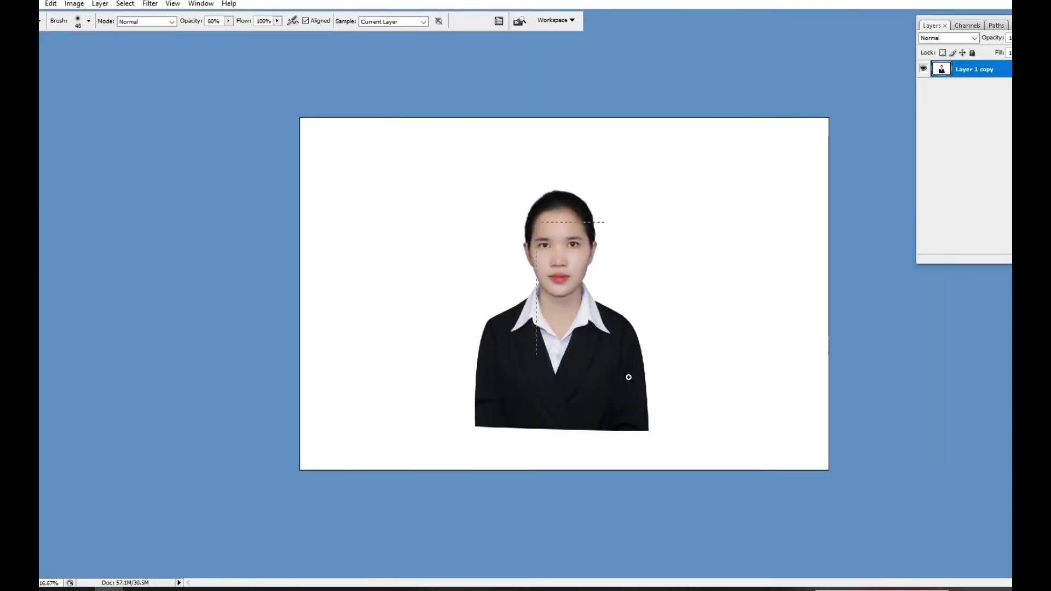
drag(629, 377, 629, 378)
drag(546, 343, 610, 389)
key(ctrl+minus)
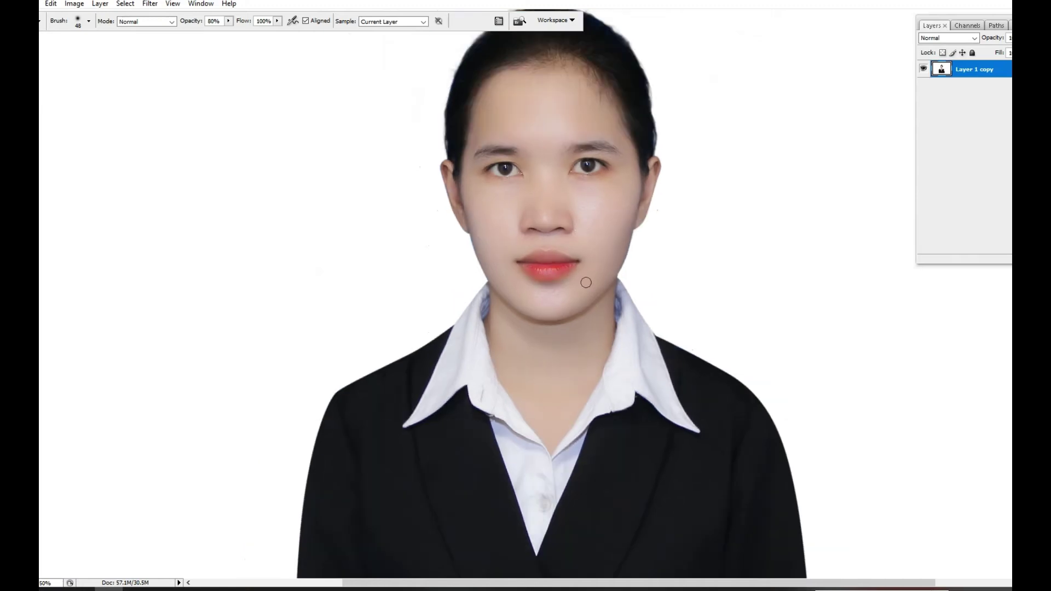
key(alt+i)
key(a)
key(m)
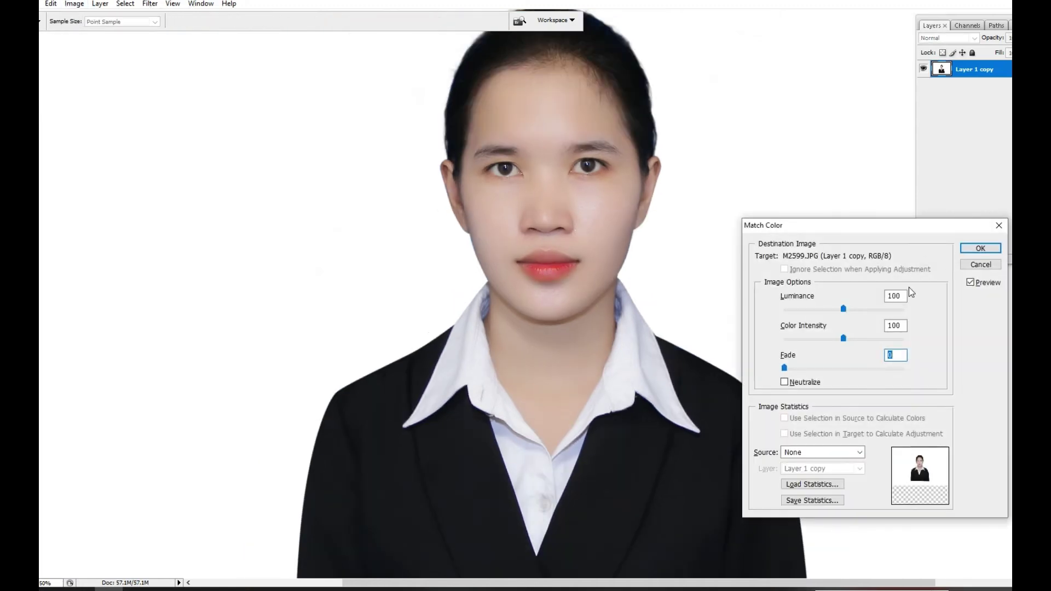
double_click(892, 326)
text(111)
key(Return)
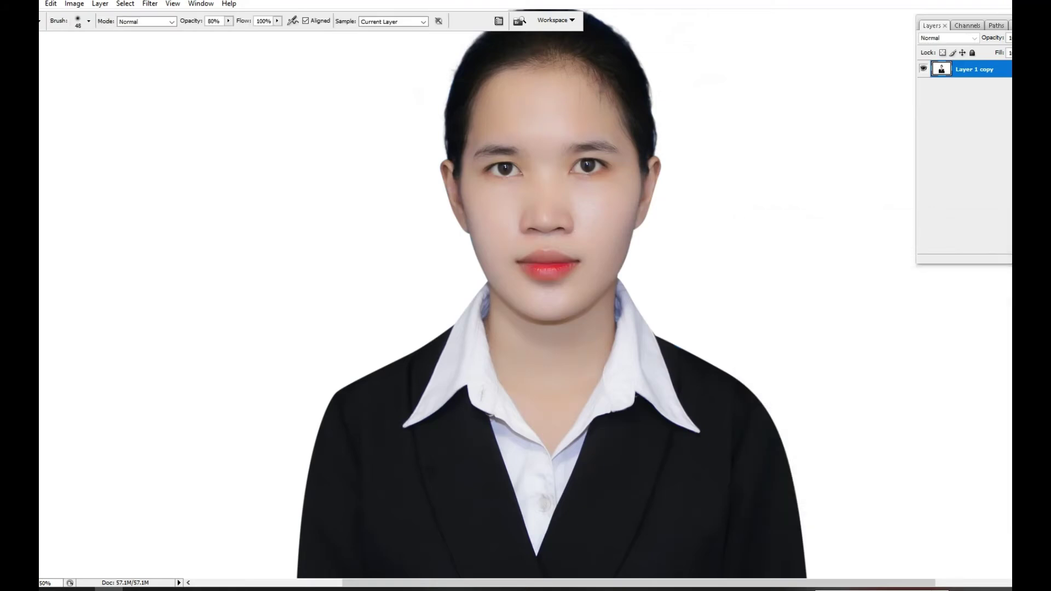
Step: Crop the portrait with the 30x40 preset, 30 by 40 cm at 300 pixels/inch, framing the woman centrally from above her head to her chest
key(ctrl+minus)
key(ctrl+minus)
key(ctrl+minus)
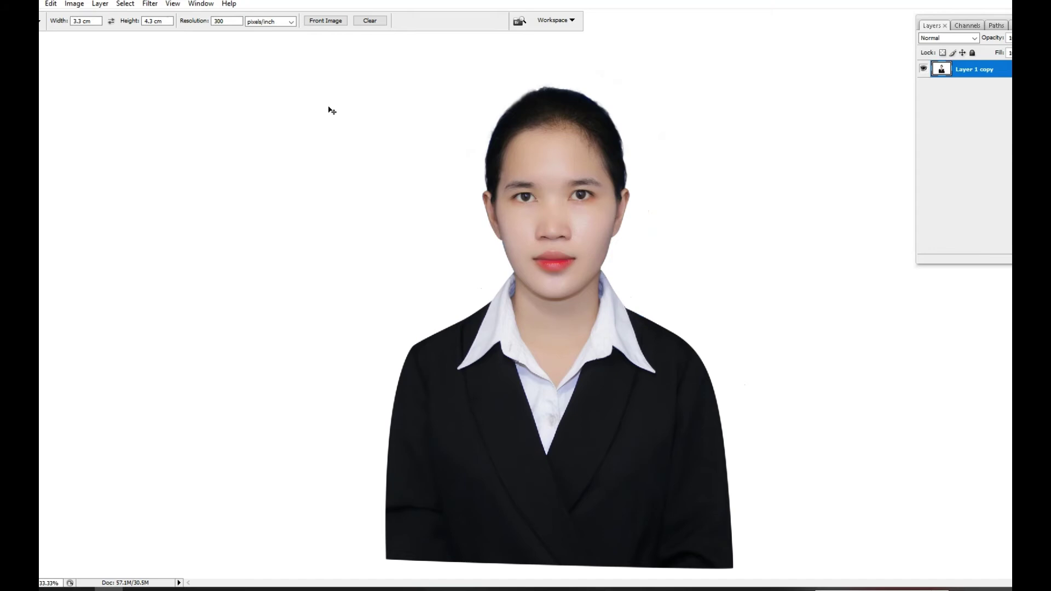
key(ctrl+minus)
click(40, 21)
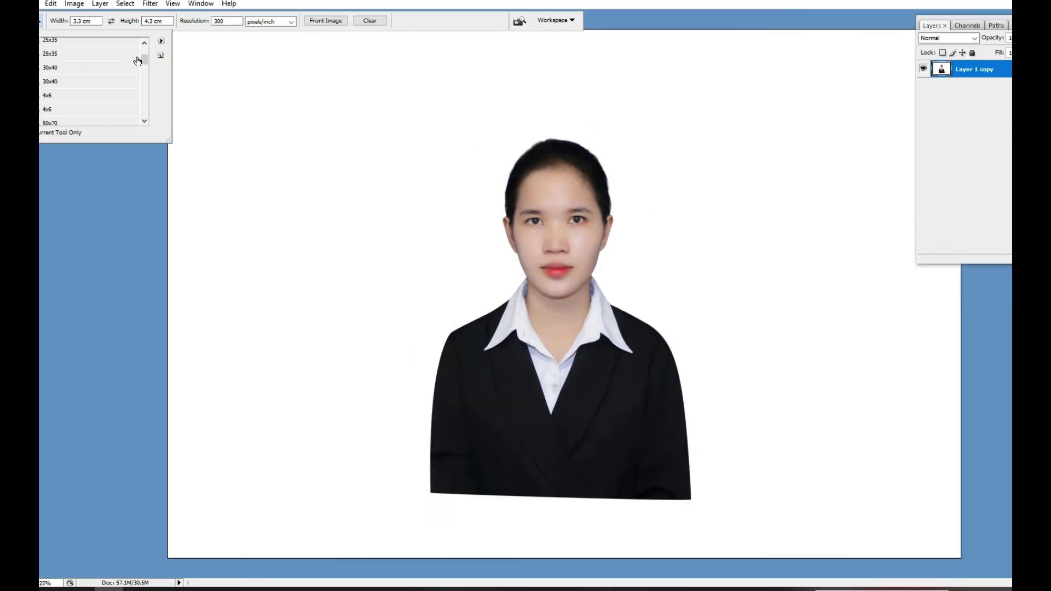
drag(146, 64, 146, 64)
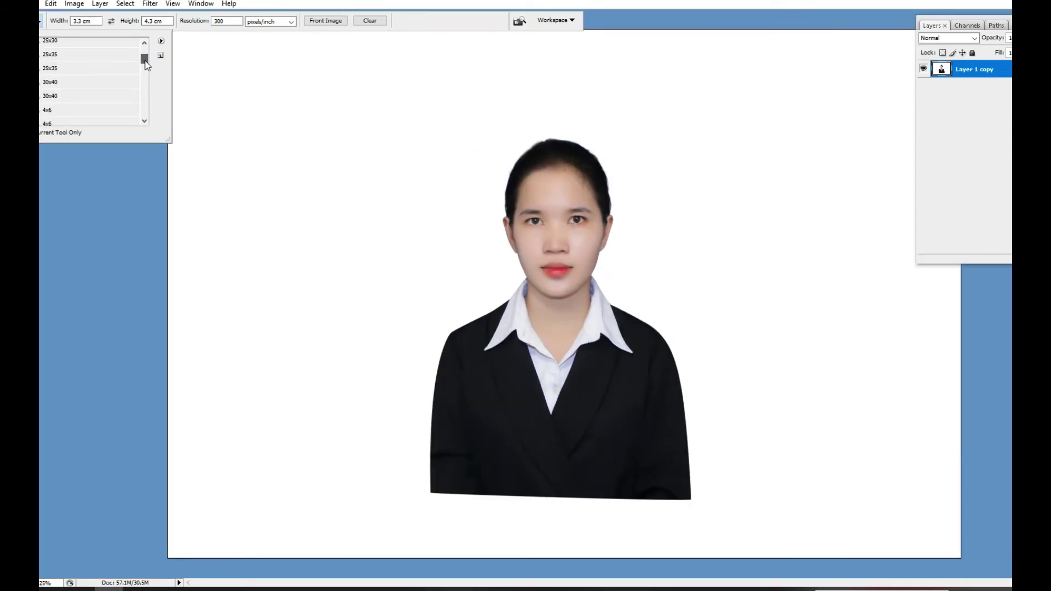
click(109, 96)
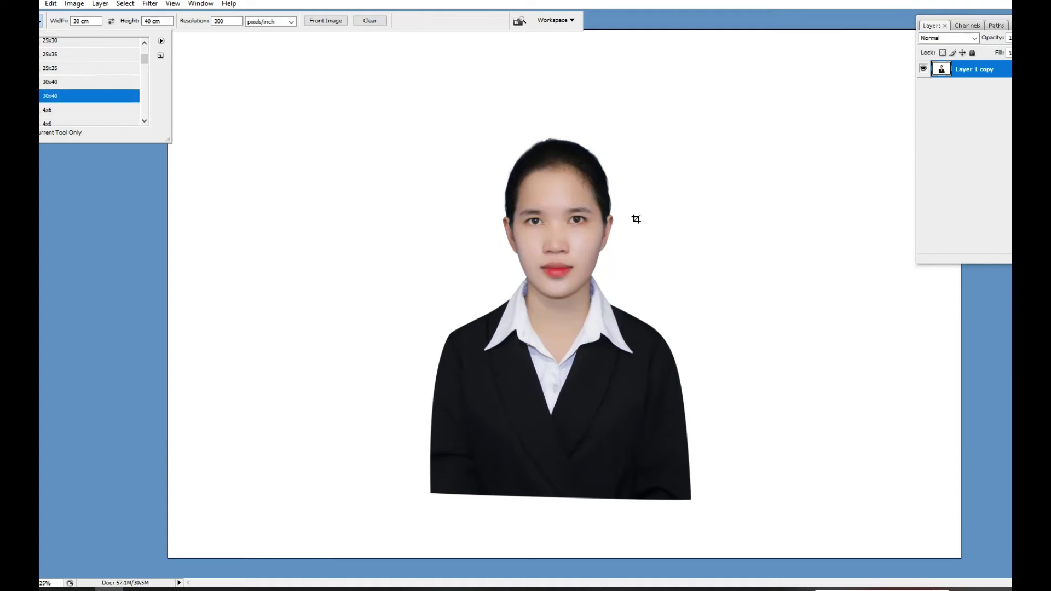
drag(446, 117, 682, 448)
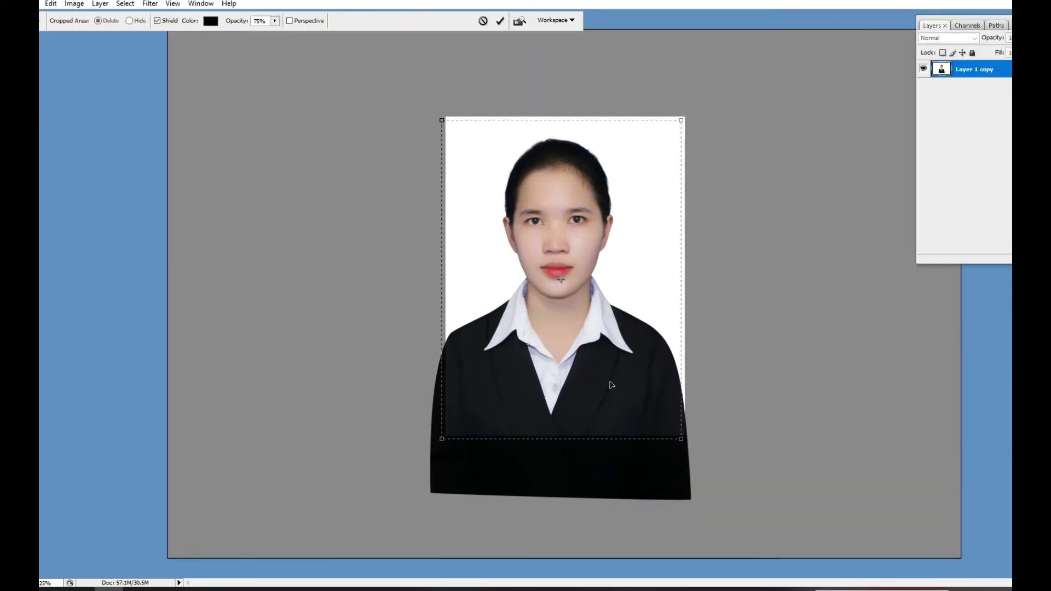
drag(616, 381, 606, 387)
drag(615, 384, 598, 375)
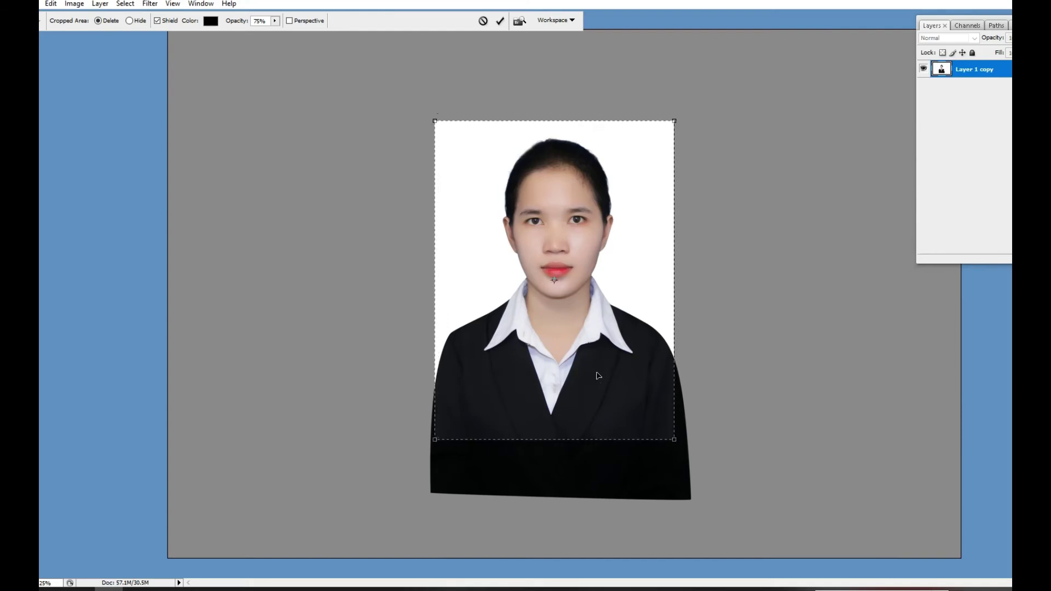
double_click(598, 374)
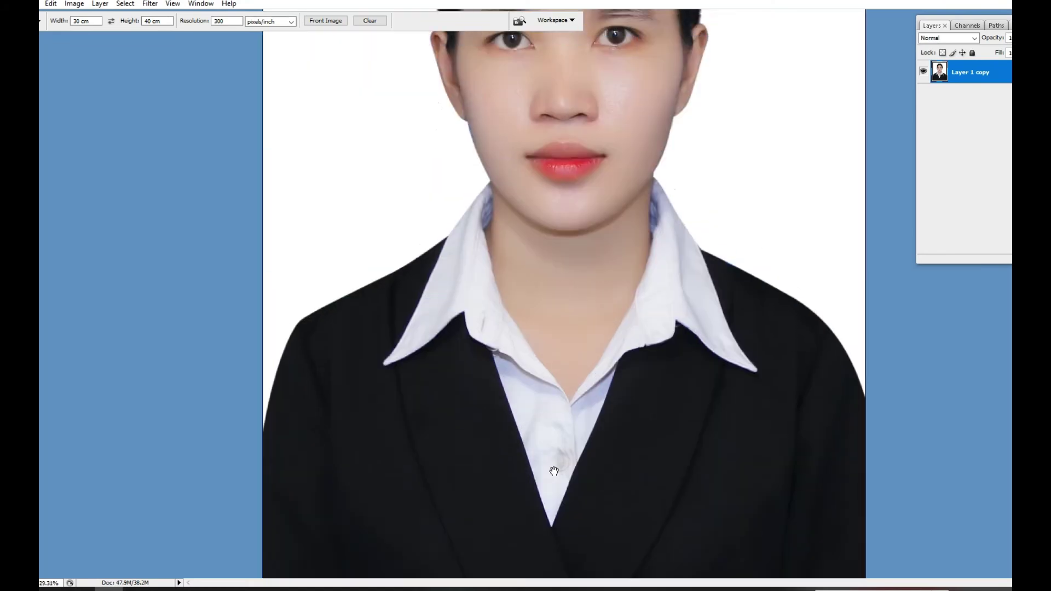
Step: Outline the jacket lapel on the image's left side with a Pen path and convert the path to a selection
key(ctrl+minus)
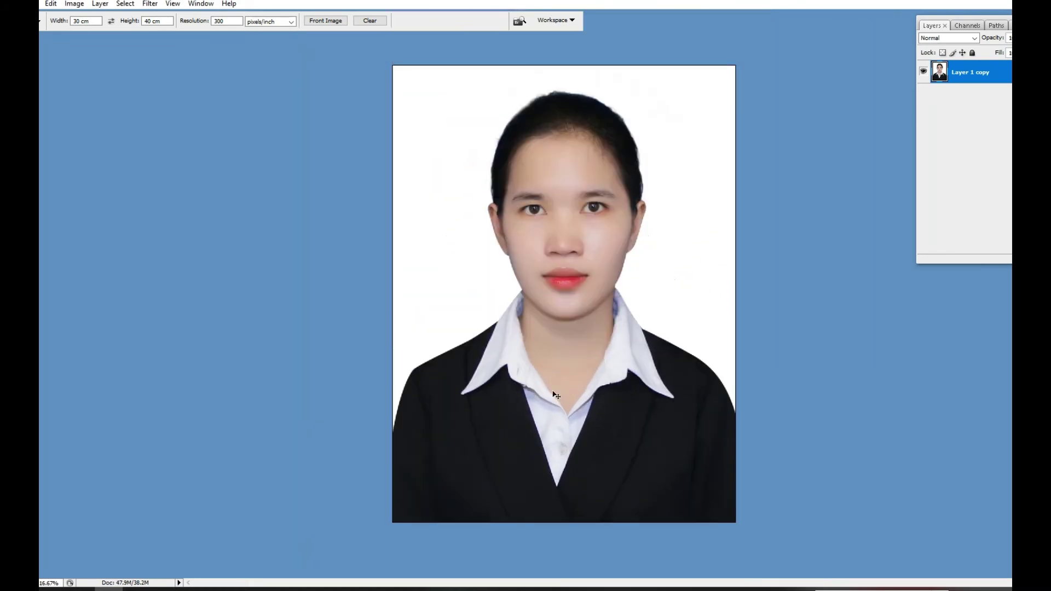
key(l)
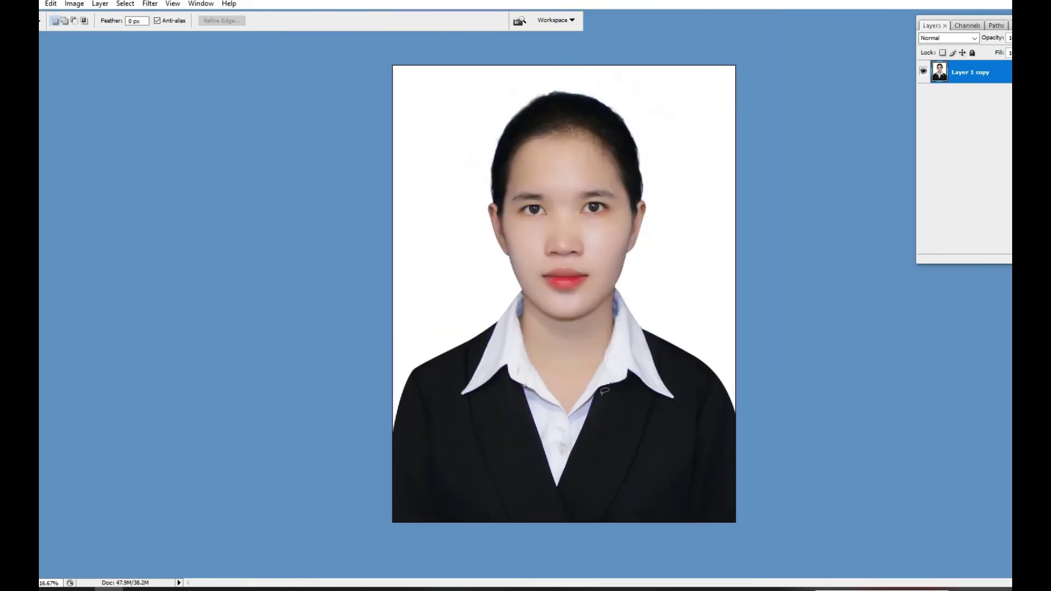
key(p)
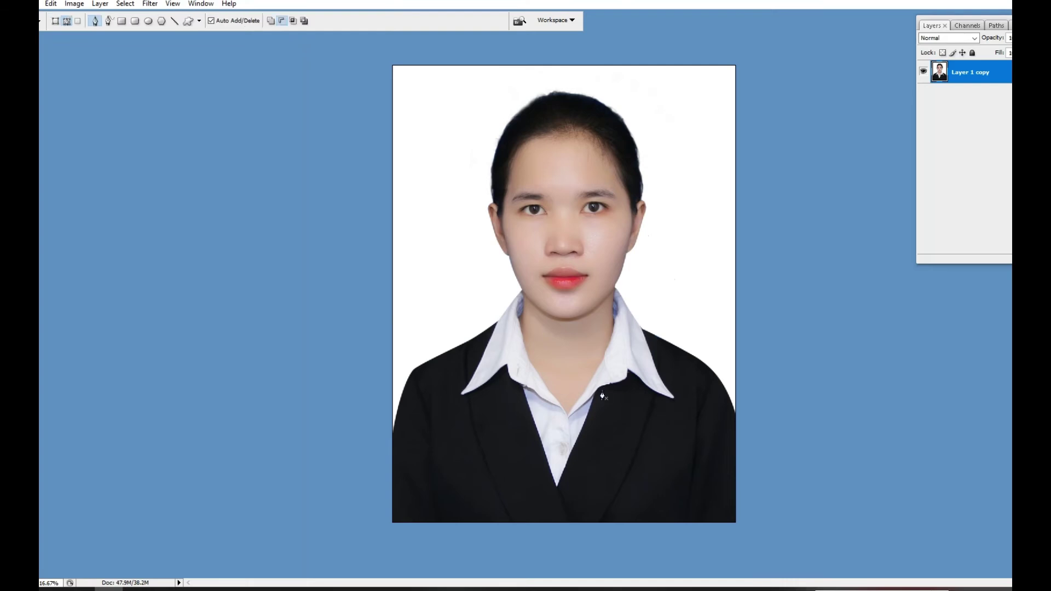
click(523, 387)
drag(447, 462, 470, 406)
click(496, 394)
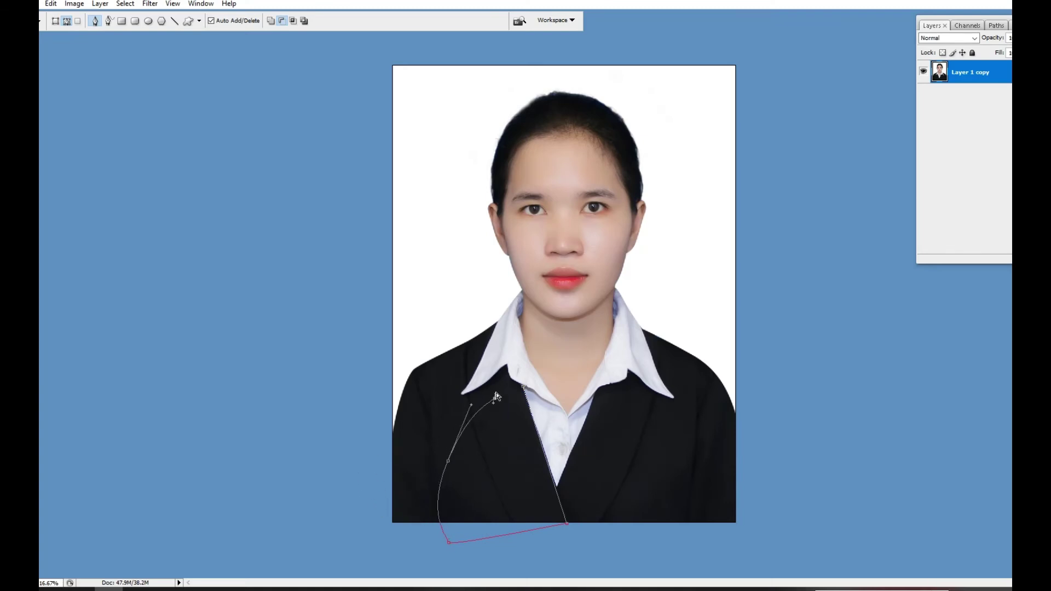
key(ctrl+Return)
Step: Feather the lapel selection by 1 pixel and copy the selected area to a new layer
key(ctrl+alt+d)
text(1)
key(Return)
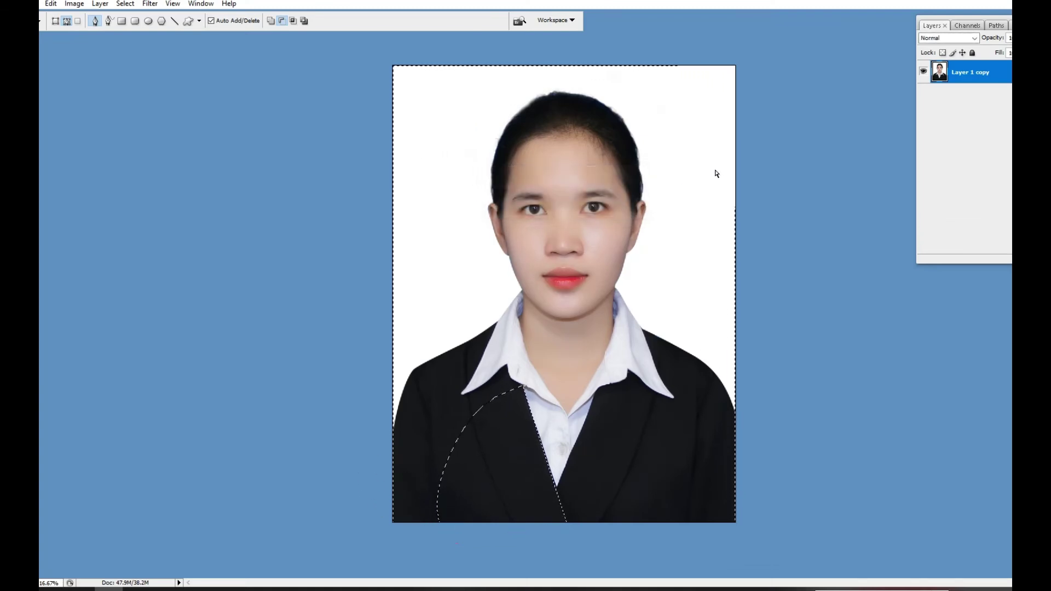
key(ctrl+j)
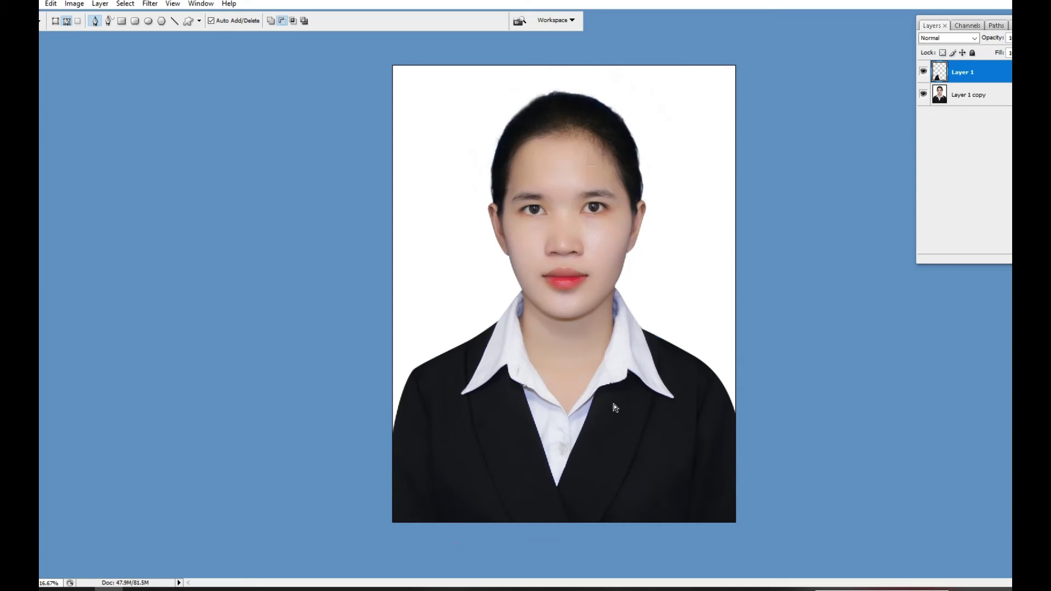
Step: Rotate the copied lapel about -10.6° and move it inward over the shirt opening, then deselect it
key(ctrl+t)
key(Return)
key(m)
key(ctrl+t)
drag(725, 539, 743, 523)
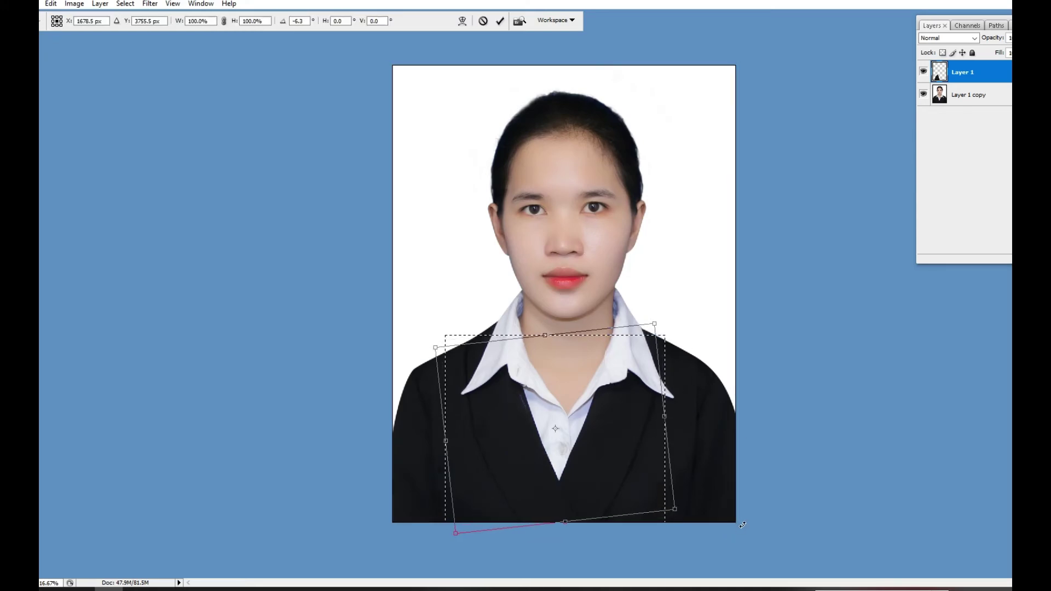
drag(507, 453, 532, 447)
mouse_move(808, 454)
mouse_down()
mouse_move(809, 434)
mouse_move(800, 437)
mouse_up()
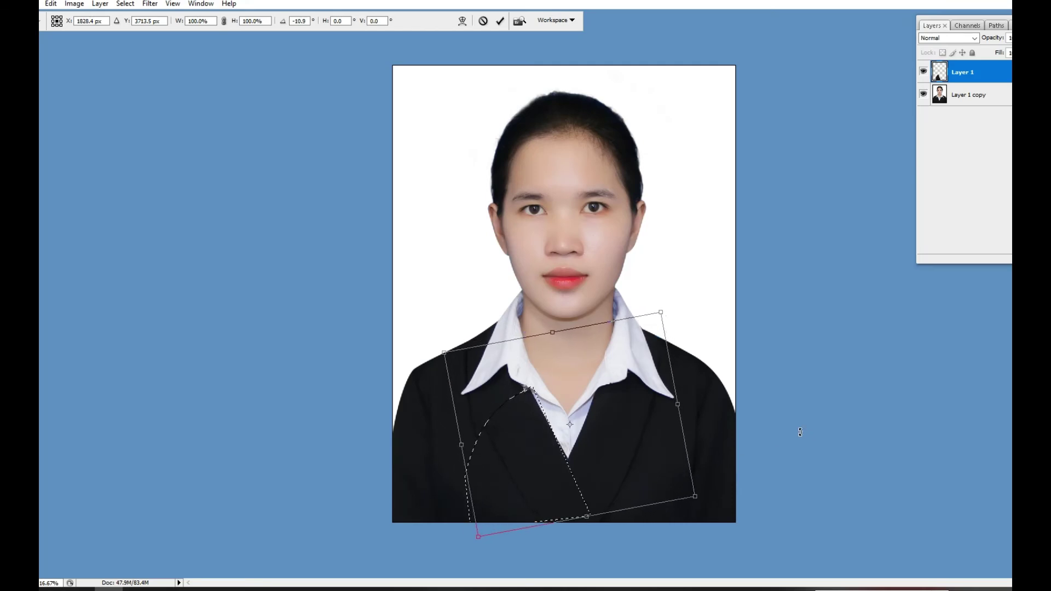
drag(607, 458, 604, 456)
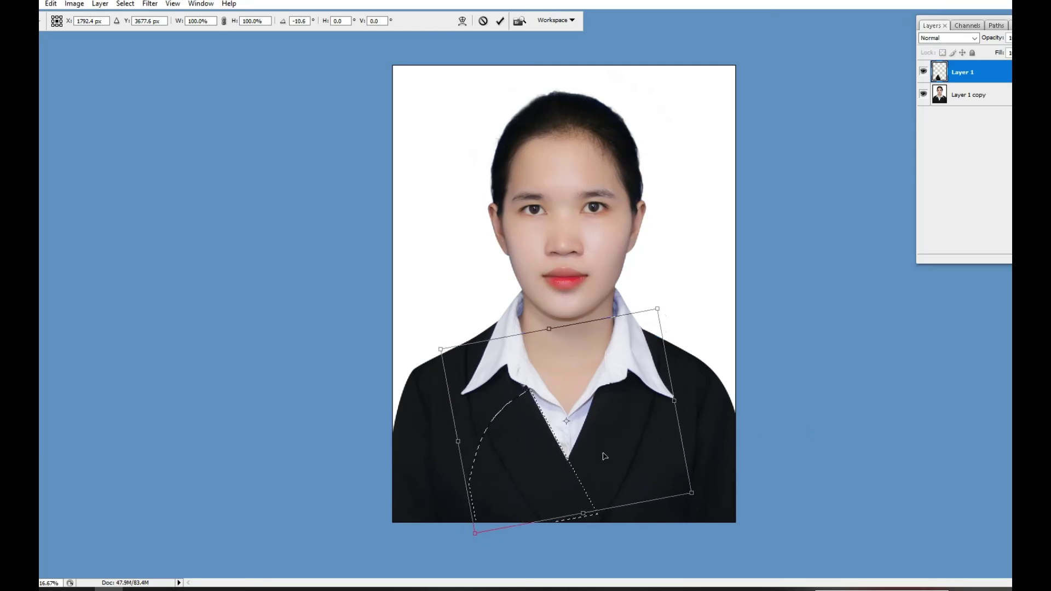
key(Return)
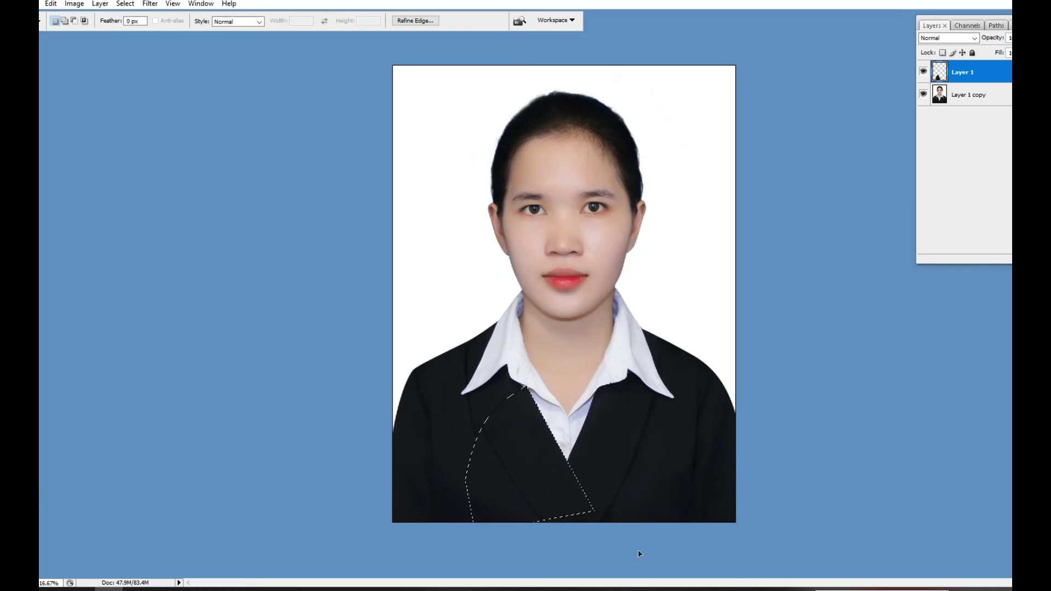
key(ctrl+d)
scroll(524, 347, up, 3)
key(b)
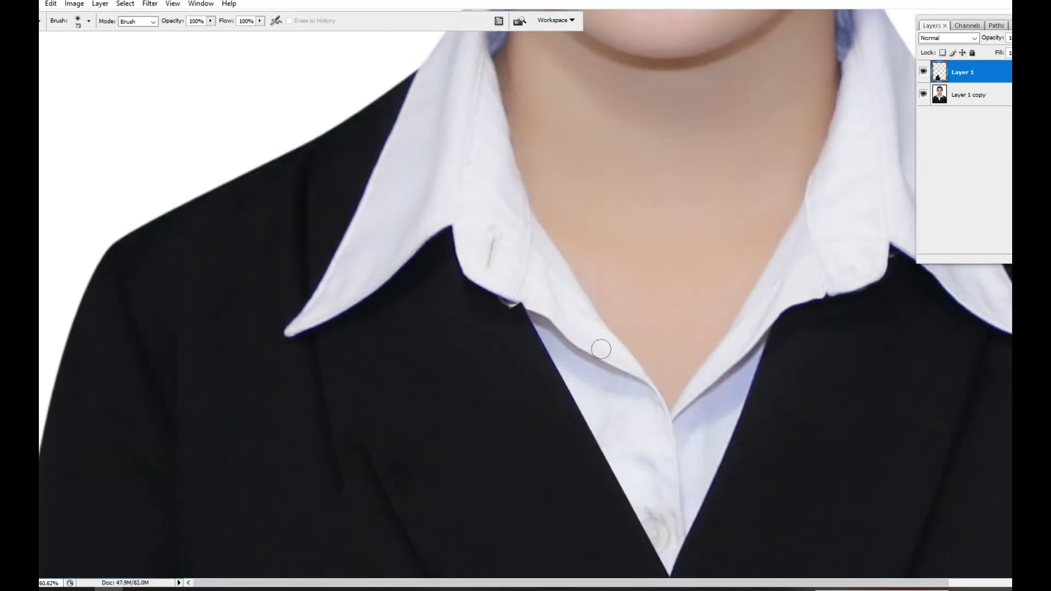
right_click(601, 347)
key(Escape)
Step: Cut away the copied lapel's pointed upper tip beside the shirt collar, using a feathered selection made from a Pen path
key(p)
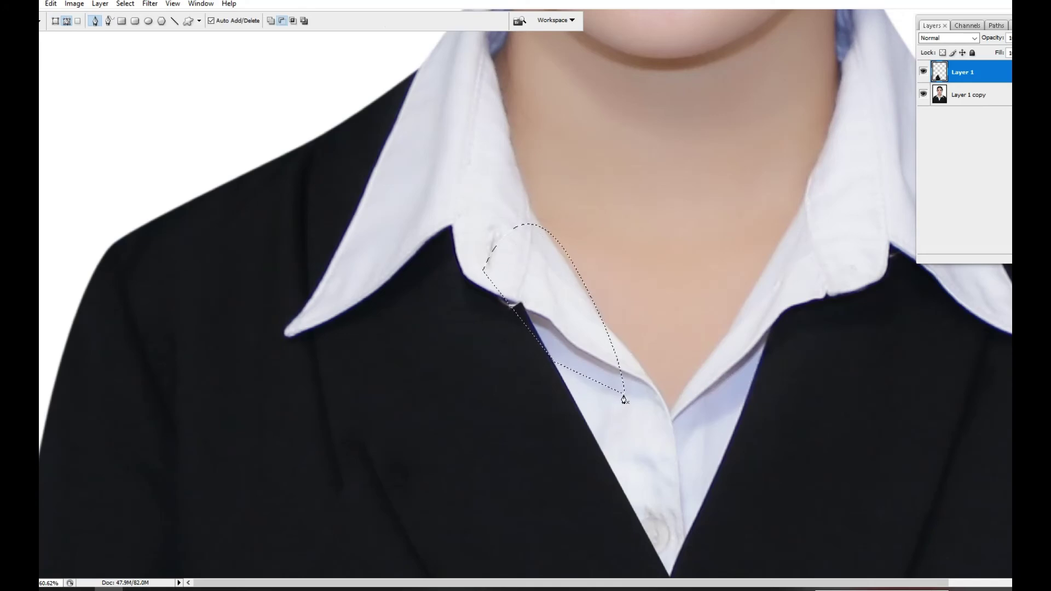
key(ctrl+x)
key(ctrl+alt+z)
key(ctrl+alt+d)
key(Return)
key(ctrl+x)
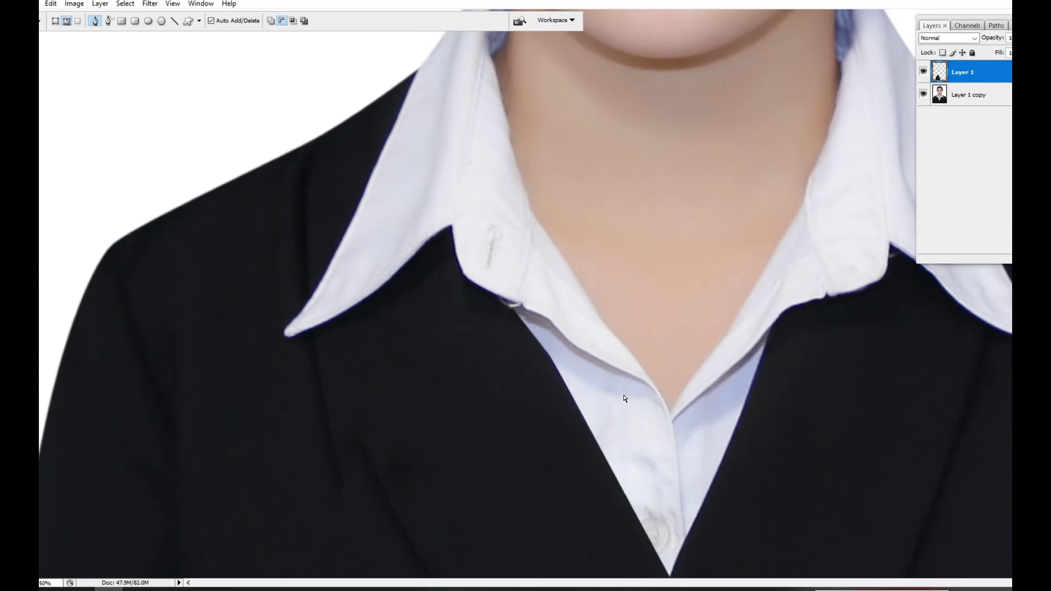
Step: Merge the copied lapel layer and the portrait layer into a single layer
key(ctrl+minus)
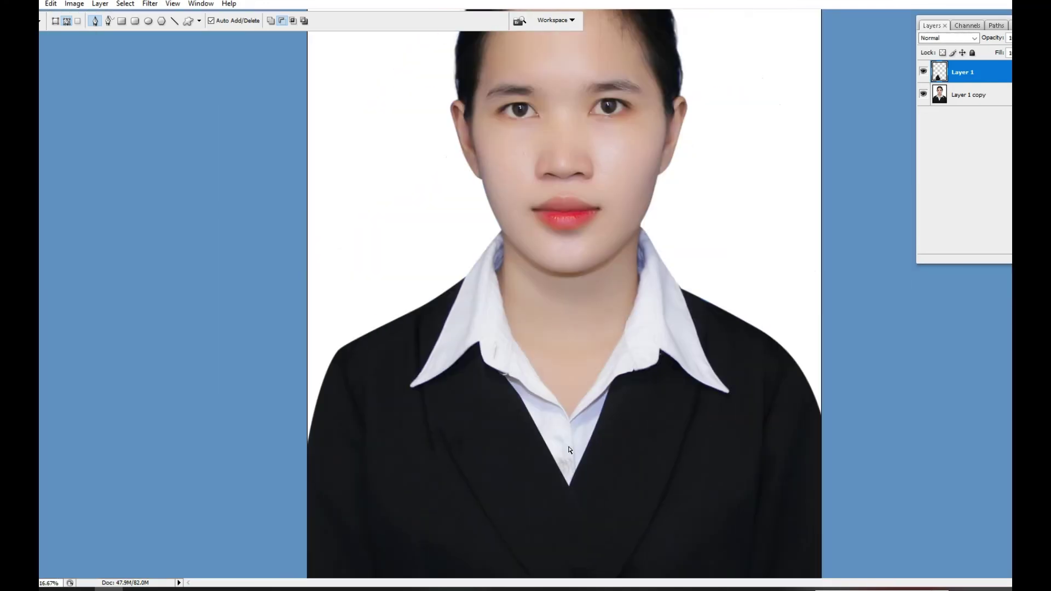
key(ctrl+minus)
key(ctrl+shift+e)
key(ctrl+minus)
key(c)
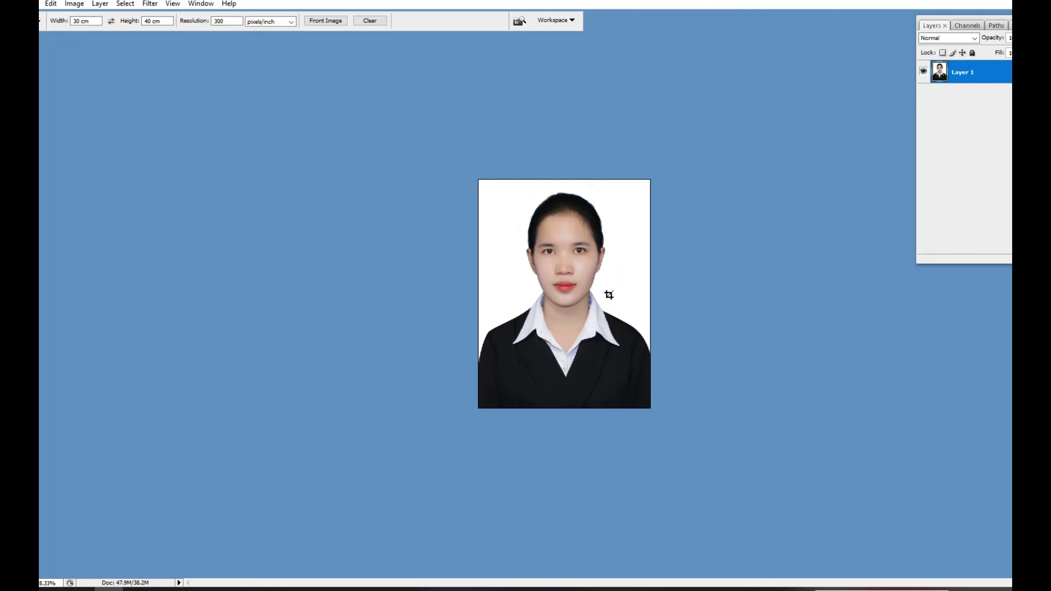
Step: Reshape the jacket's shoulder and upper sleeve outline on the image's left side with Liquify and apply the result
key(ctrl+shift+x)
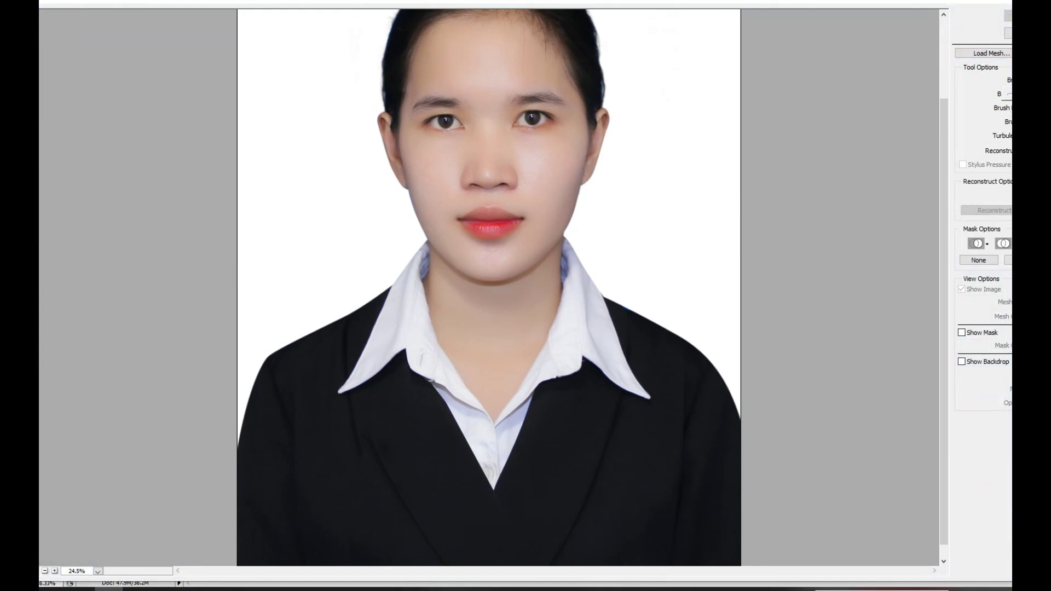
mouse_move(377, 310)
mouse_down()
mouse_move(281, 363)
mouse_move(250, 426)
mouse_move(245, 417)
mouse_move(271, 389)
mouse_move(262, 387)
mouse_move(240, 435)
mouse_up()
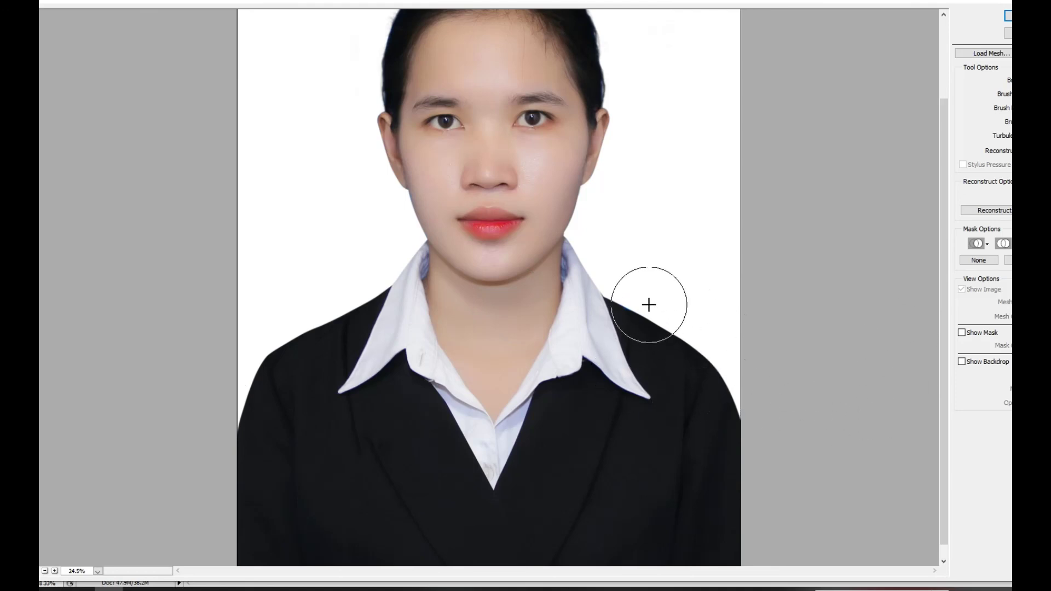
key(Return)
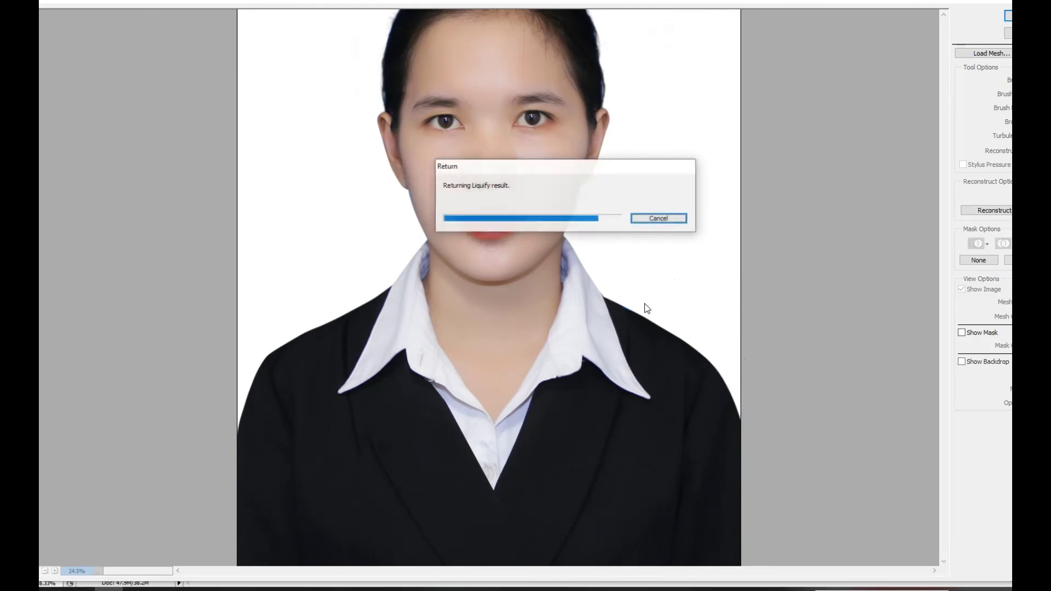